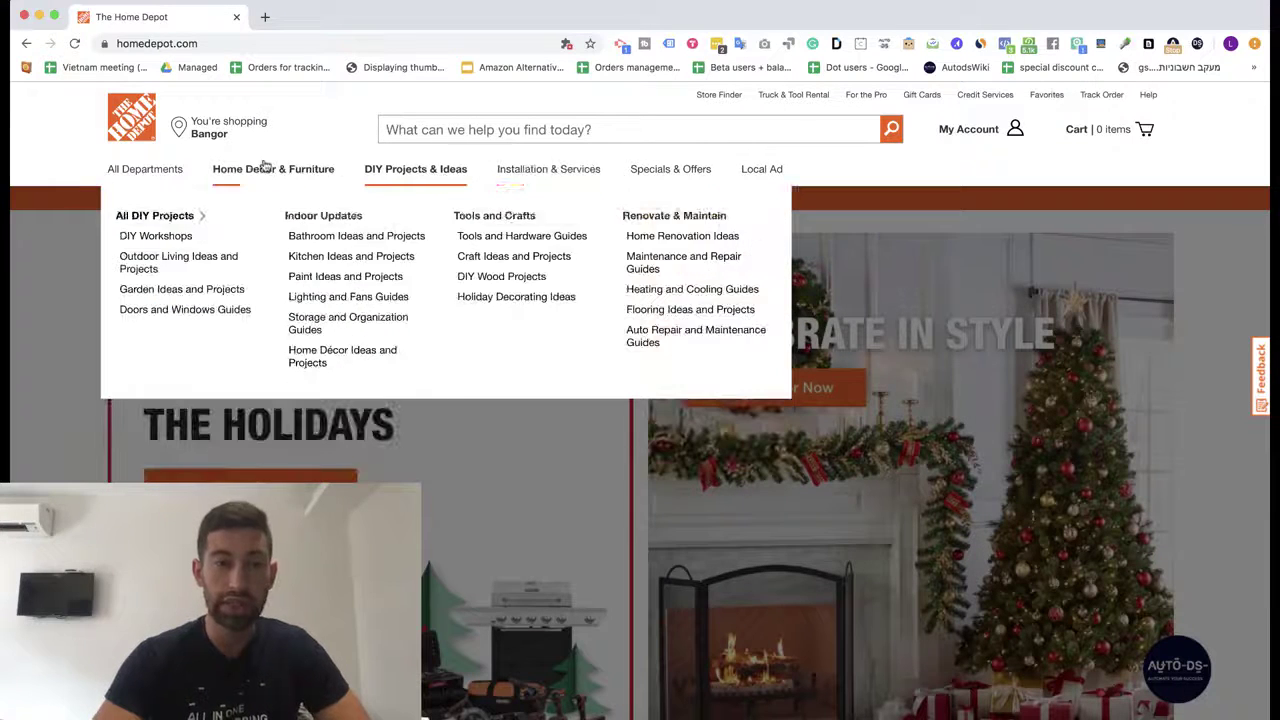
- Open the Bath & Faucets department from Home Depot's All Departments menu
mouse_move(250, 166)
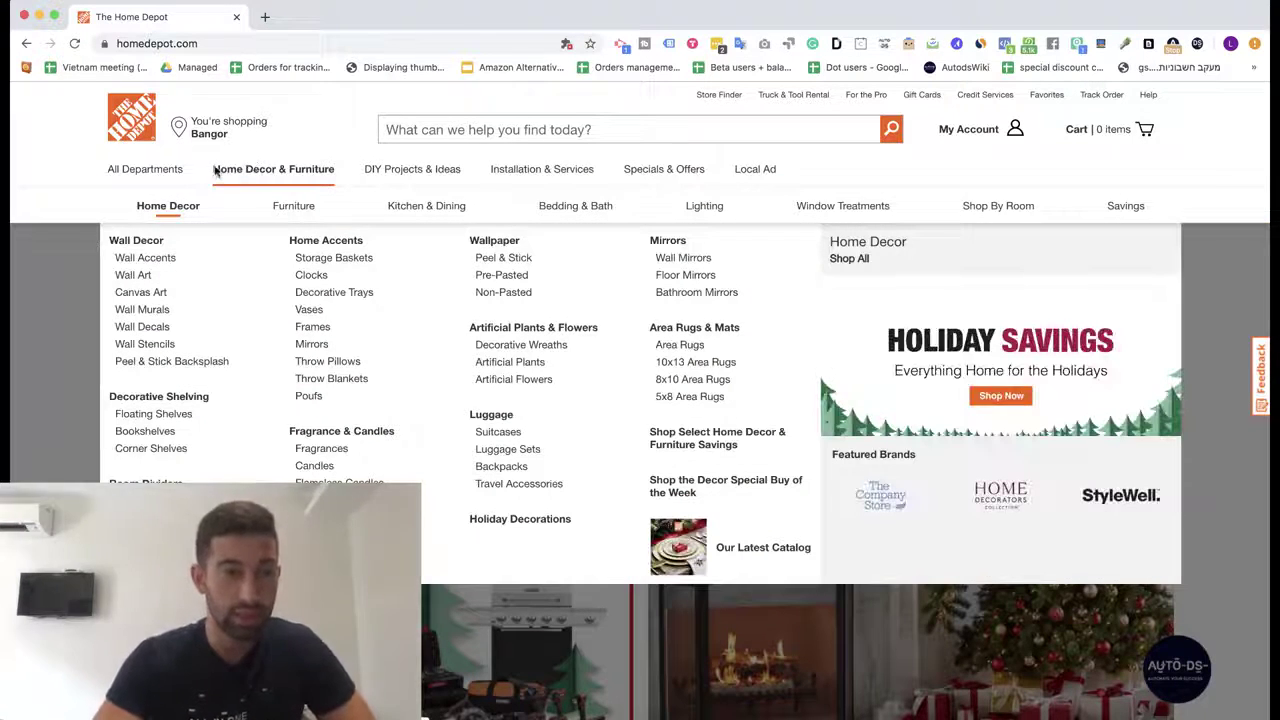
mouse_move(171, 168)
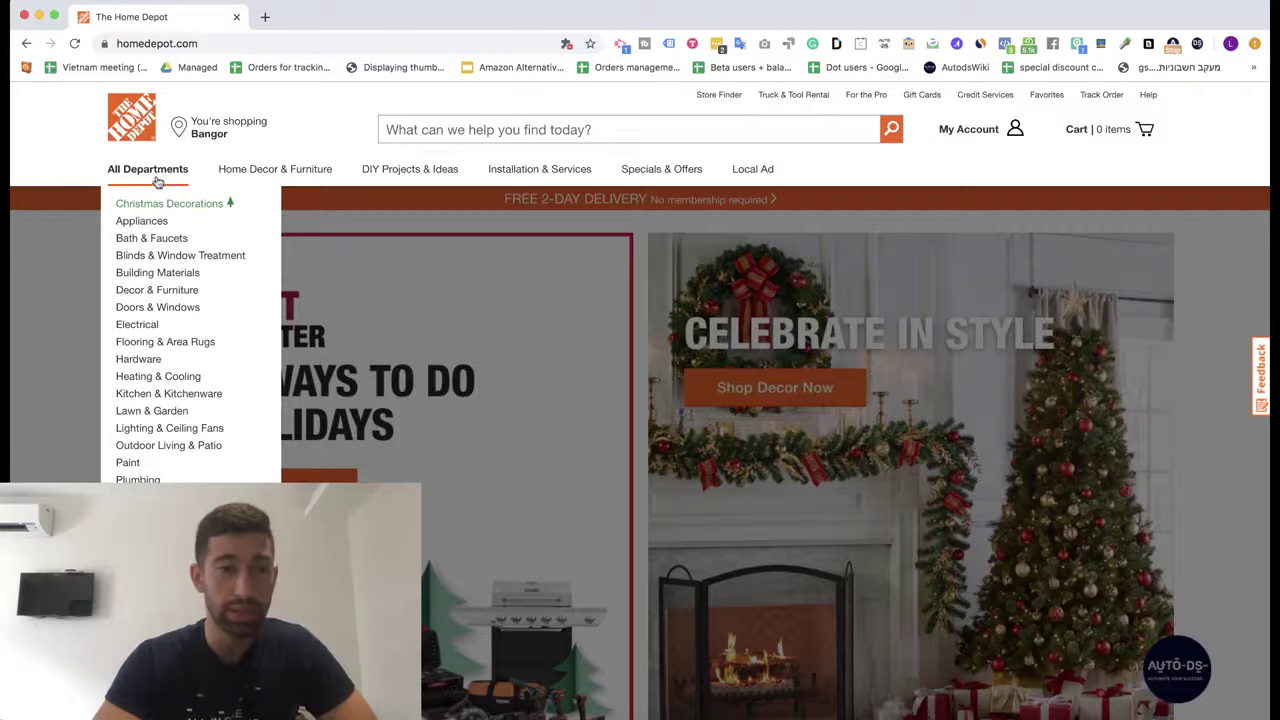
click(150, 241)
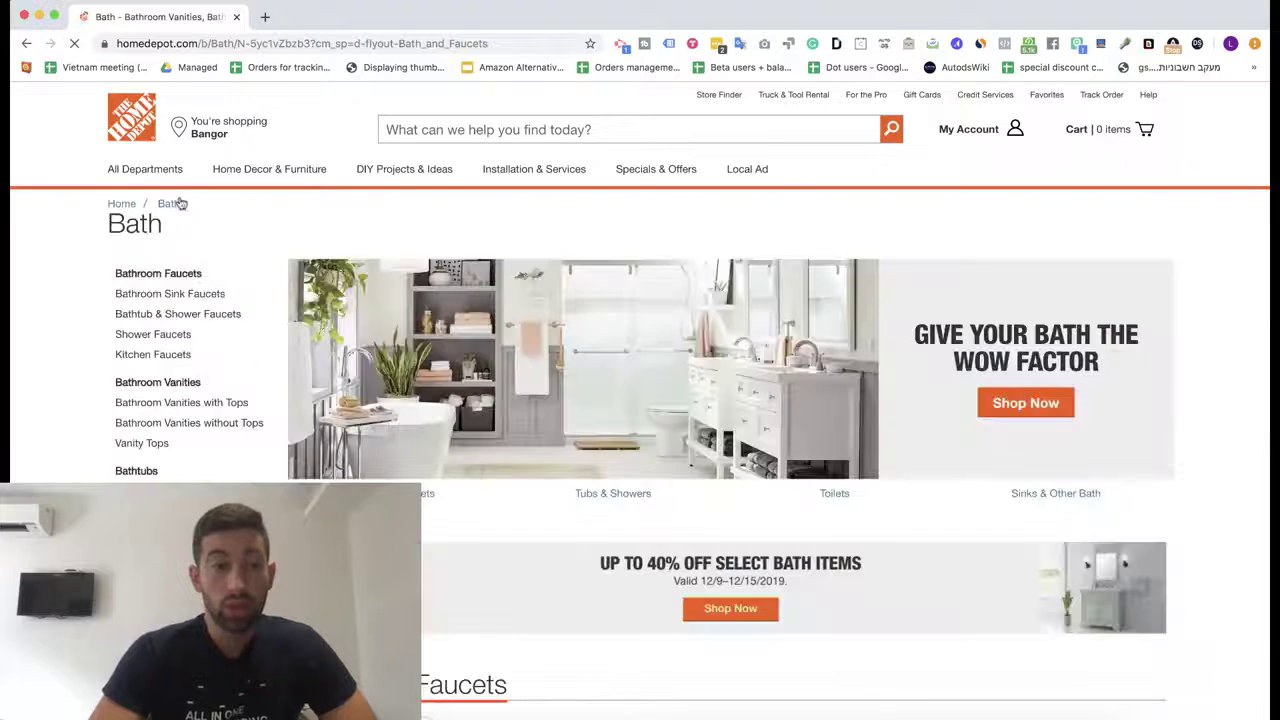
mouse_move(150, 171)
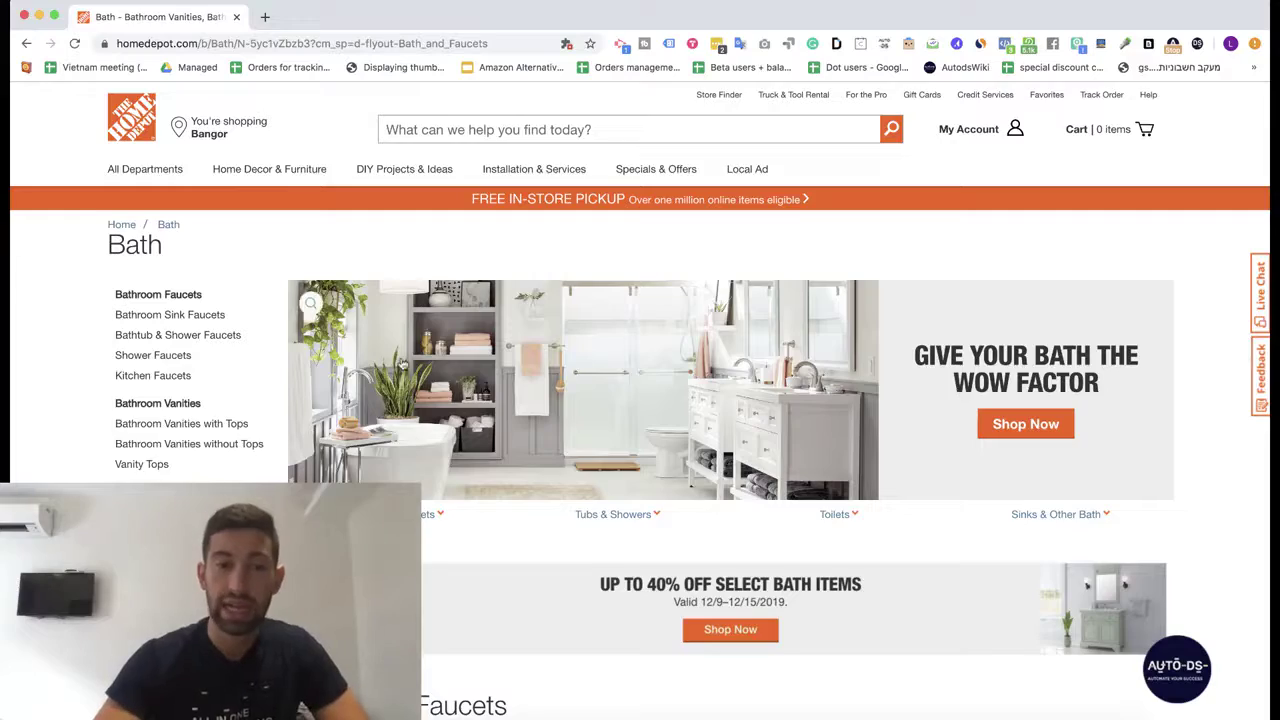
- Scroll through the Bath page sections such as Vanities & Faucets, Tubs & Showers and Toilets
scroll(217, 286, down, 3)
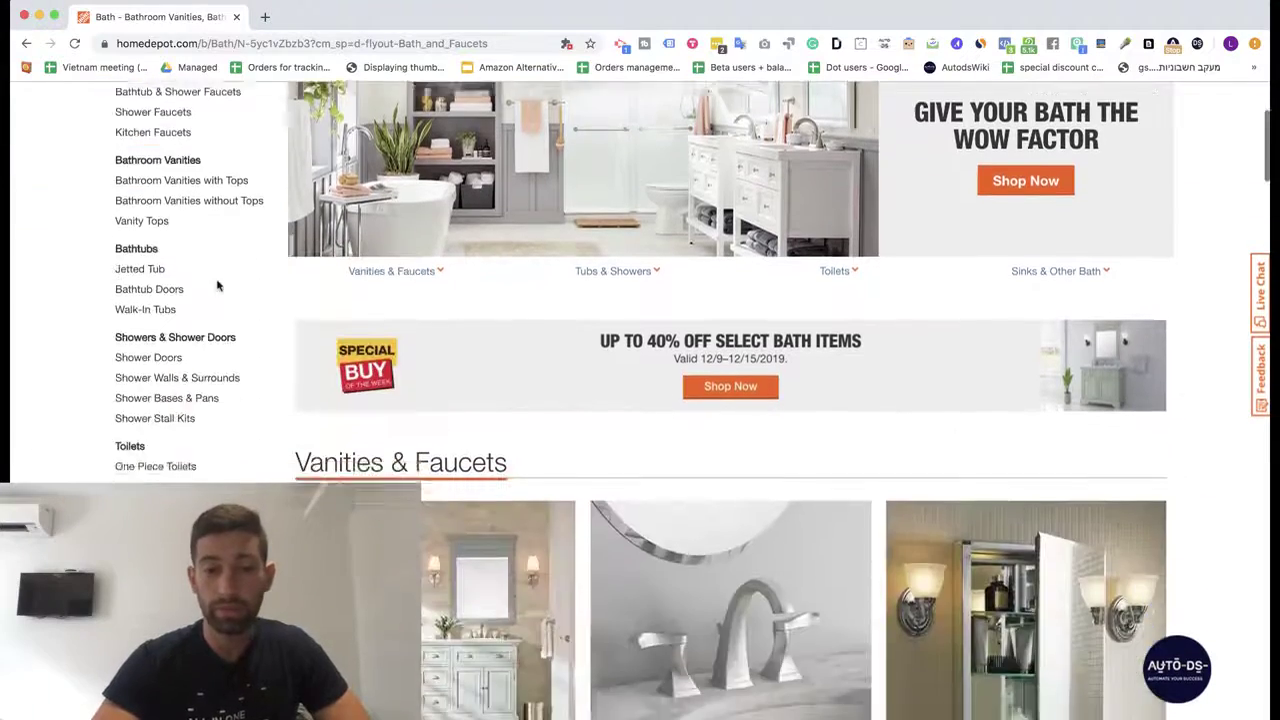
scroll(217, 286, down, 8)
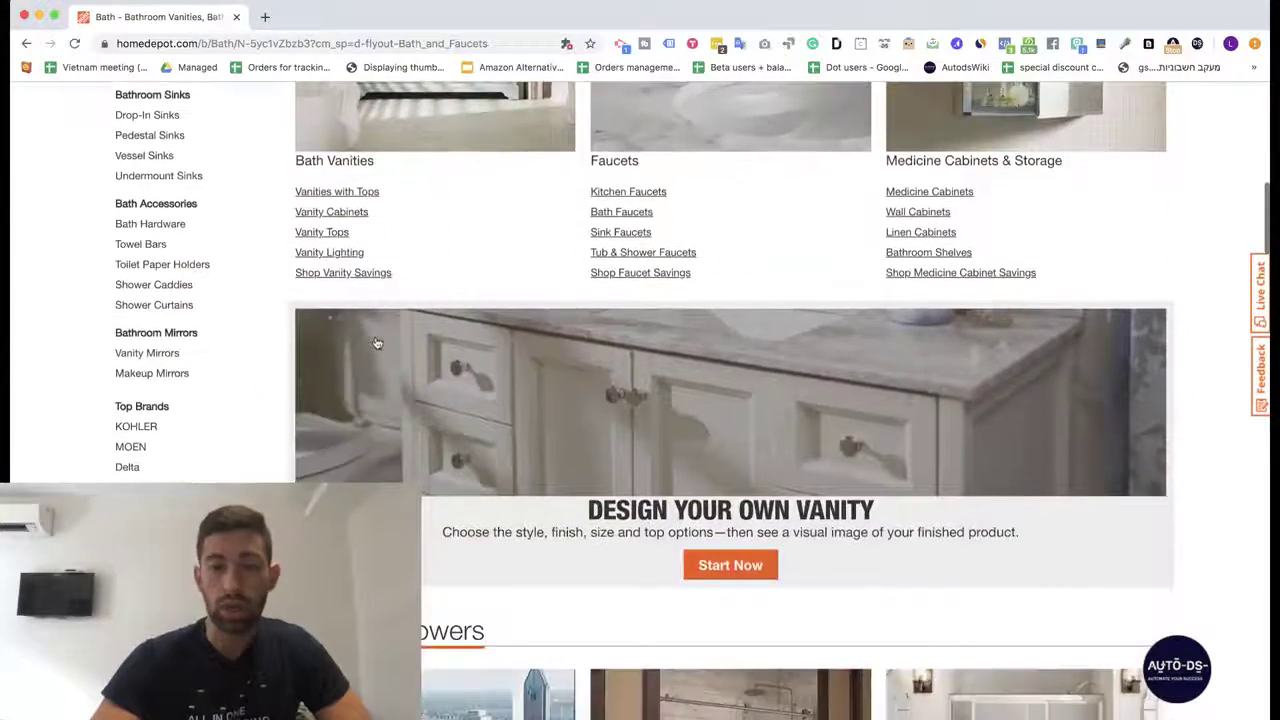
scroll(376, 343, down, 10)
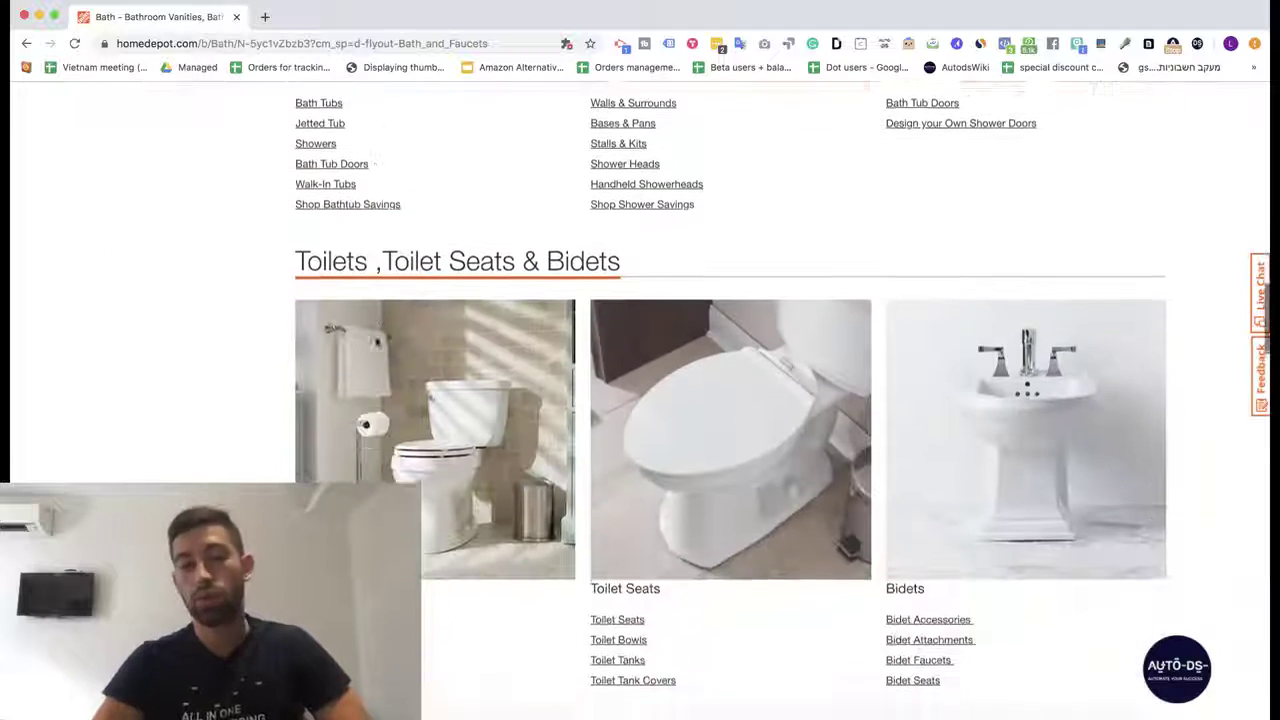
scroll(376, 343, down, 1)
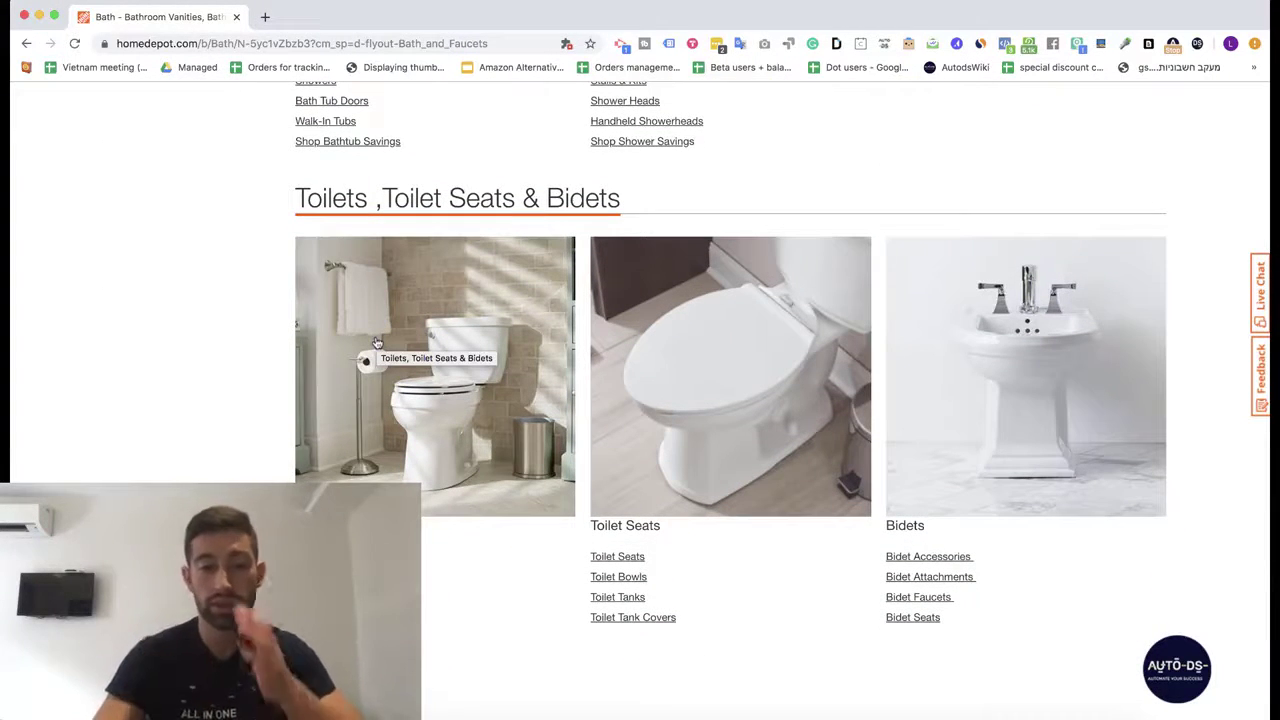
scroll(514, 443, down, 1)
scroll(514, 443, up, 10)
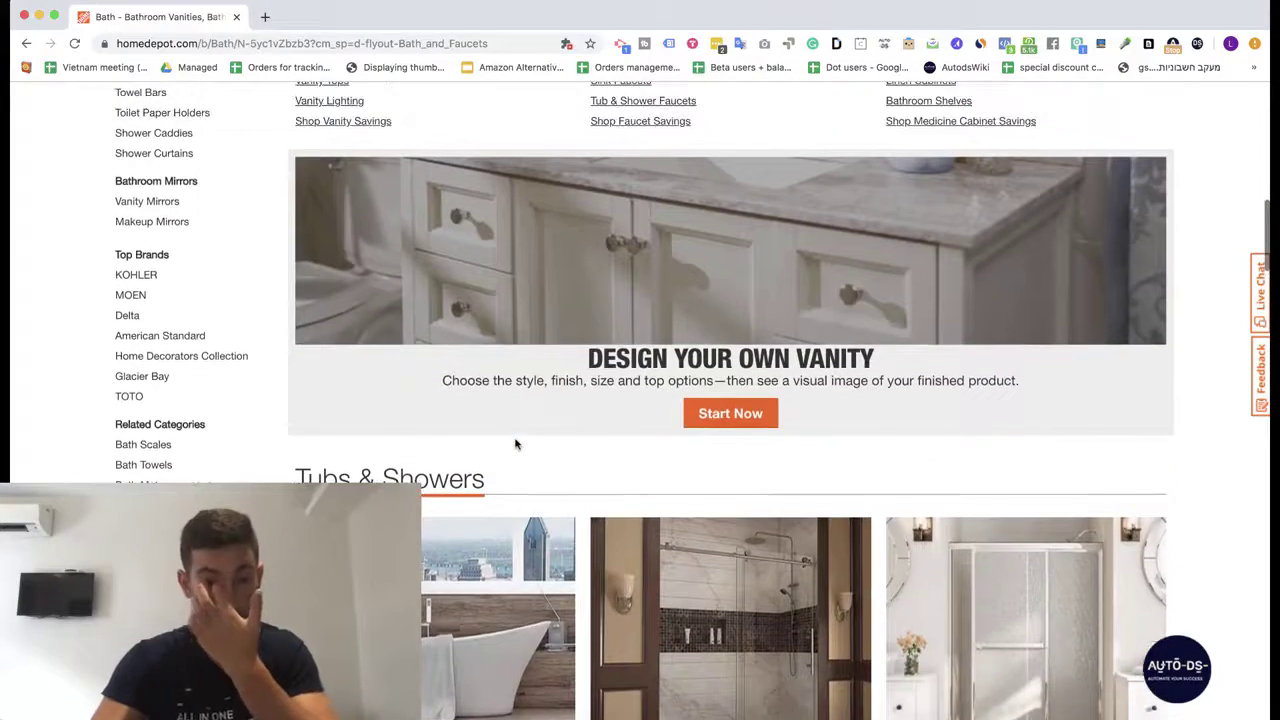
scroll(515, 443, up, 7)
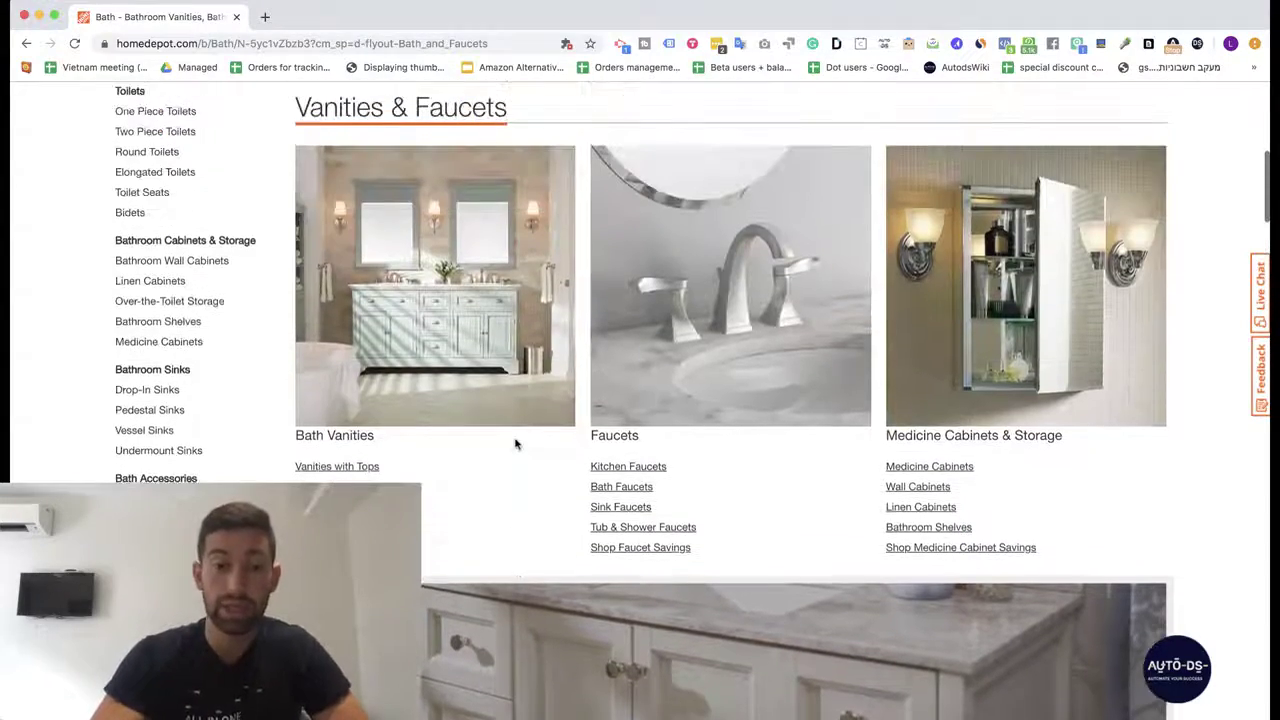
scroll(517, 443, up, 1)
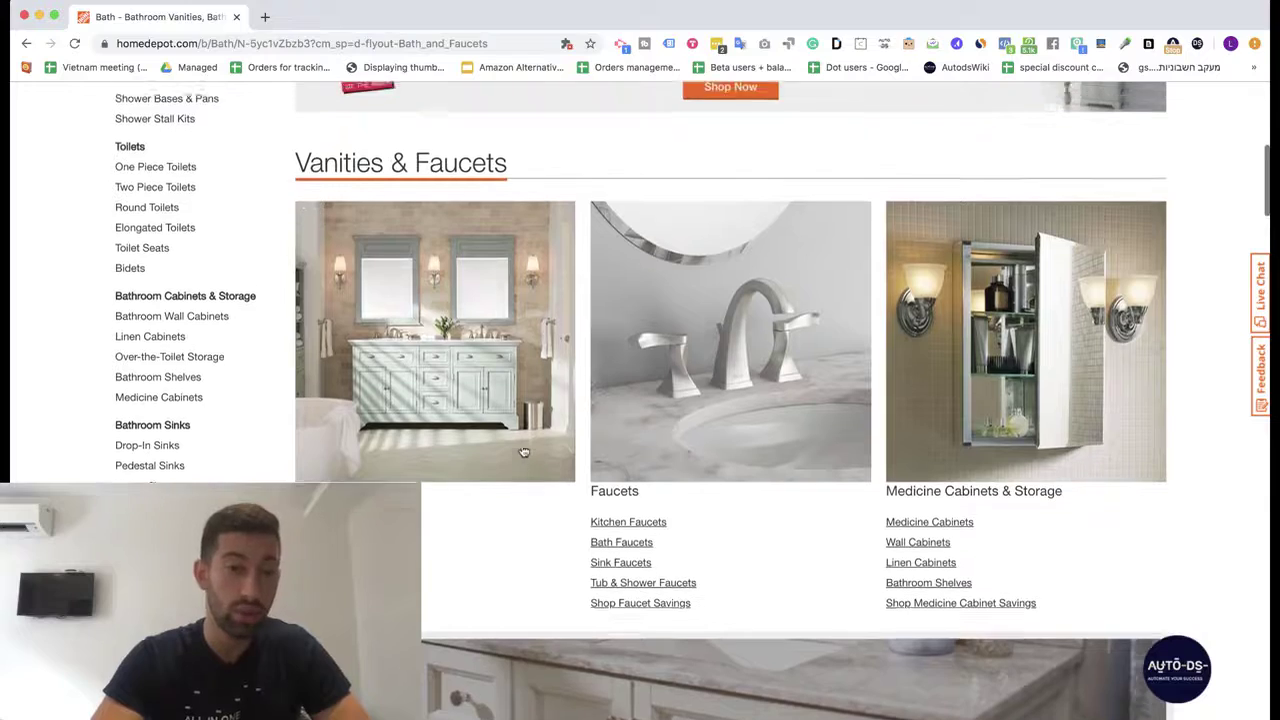
scroll(524, 453, up, 1)
scroll(668, 505, down, 3)
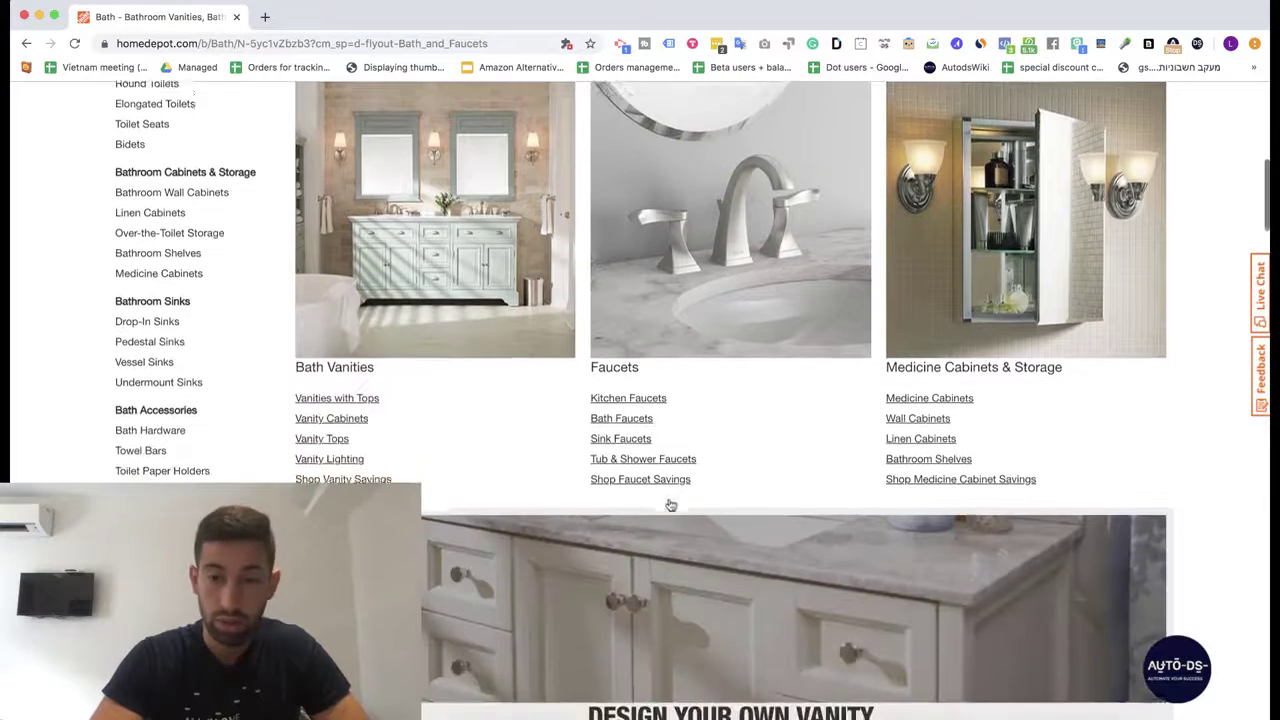
scroll(670, 505, down, 10)
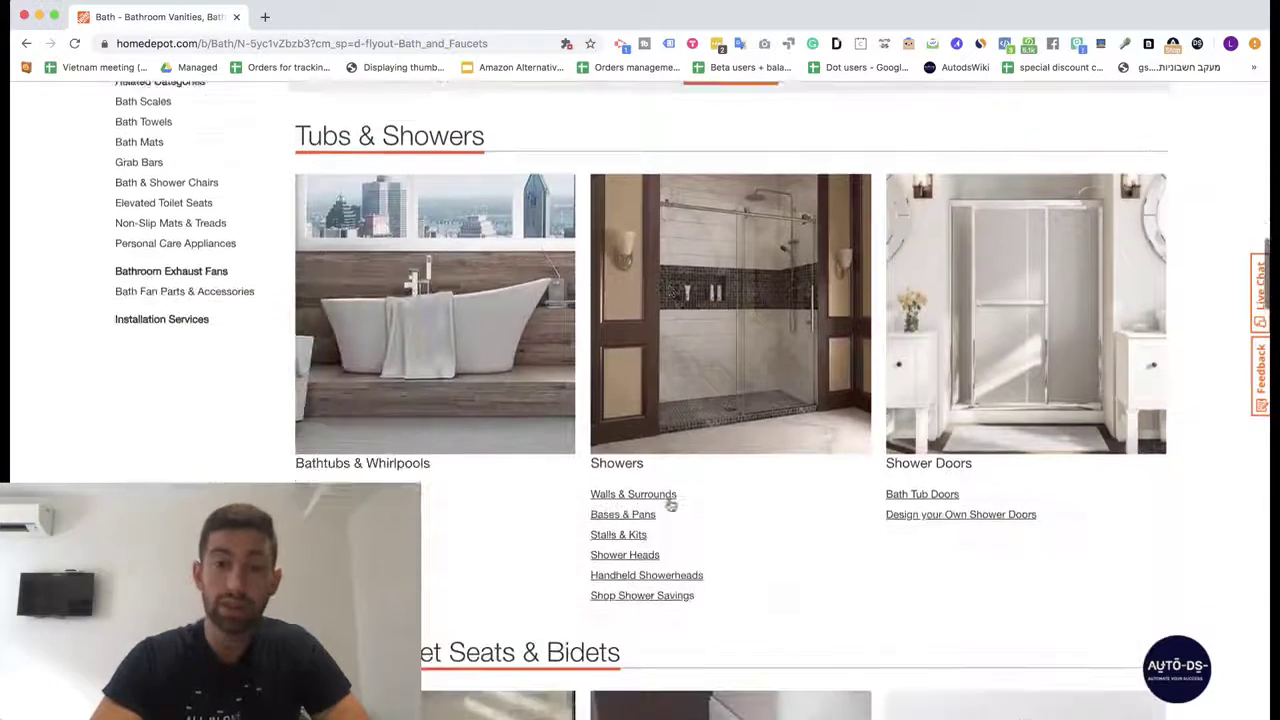
scroll(670, 505, down, 4)
scroll(670, 505, down, 2)
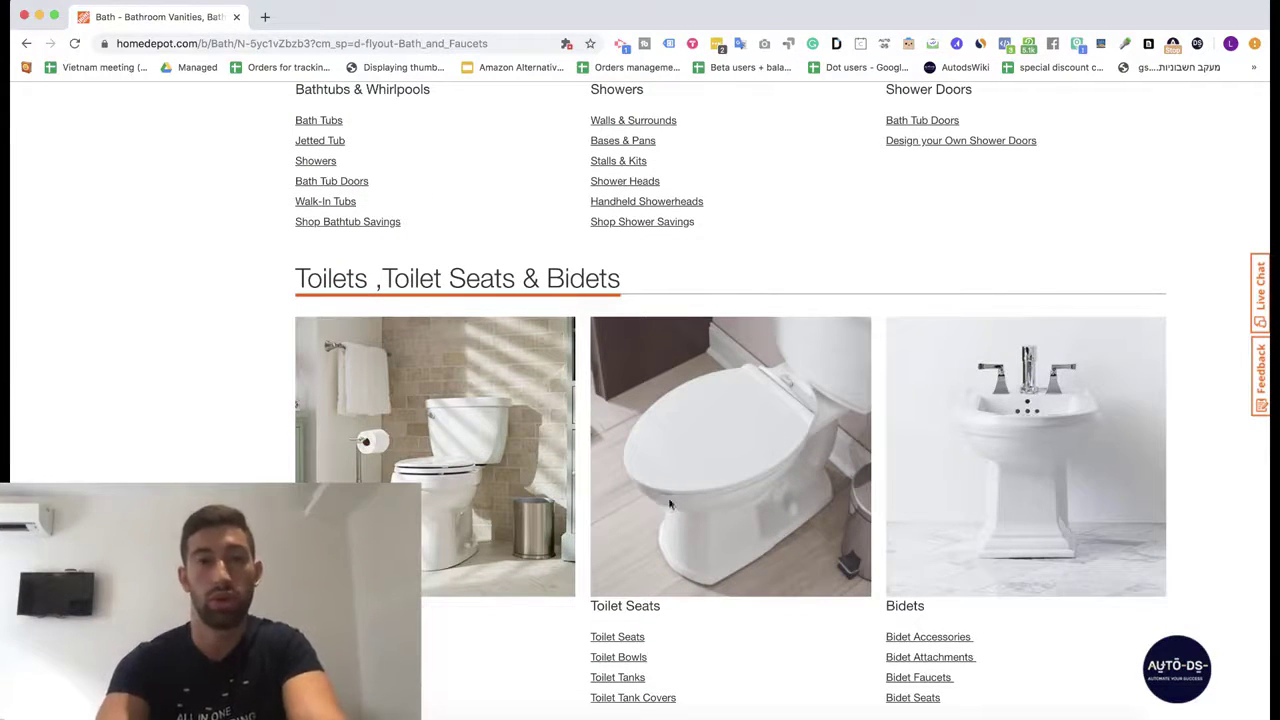
- In a new tab, search Google for watchcount and open the WatchCount.com result
key(ctrl+t)
text(watch)
key(Return)
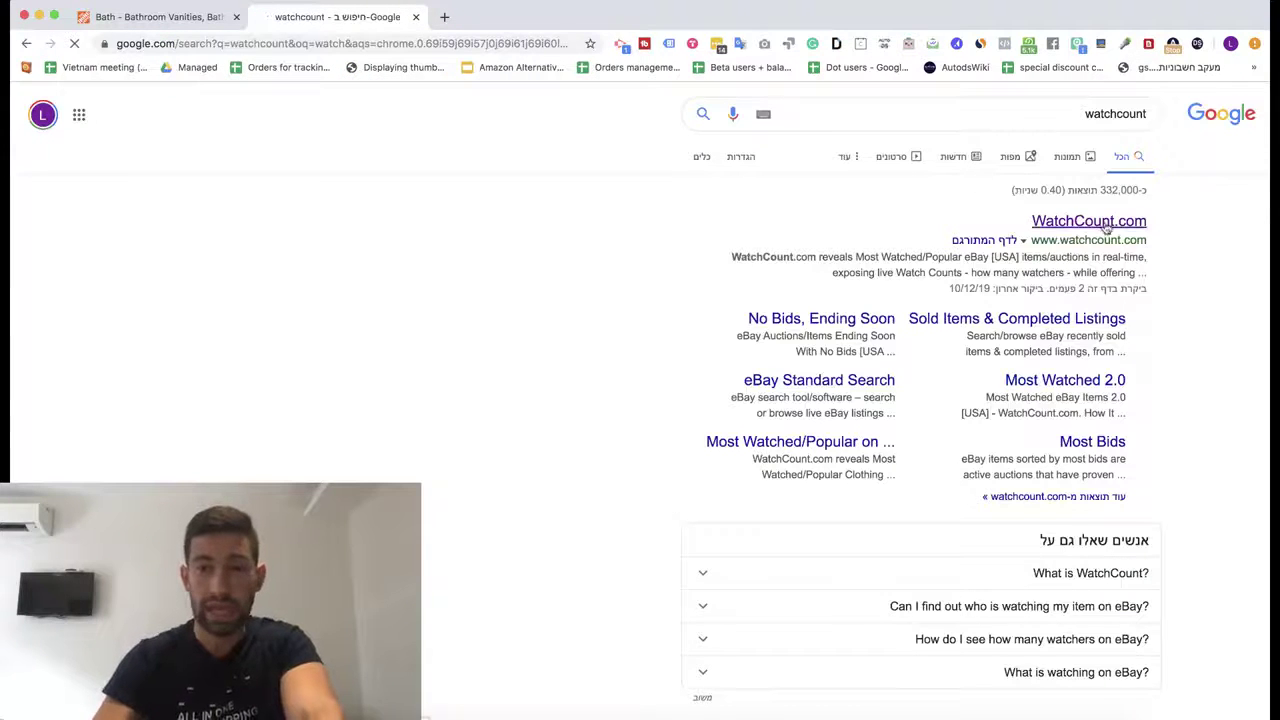
click(1106, 228)
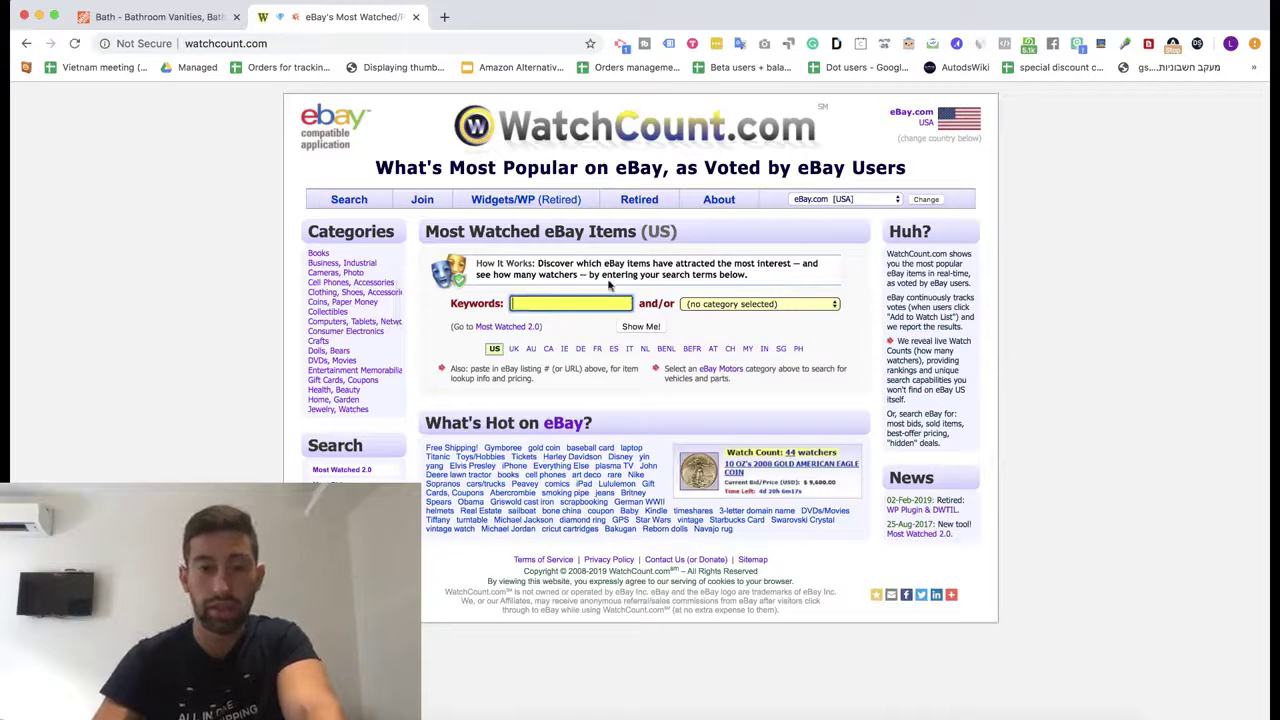
- Pick Home, Garden in WatchCount's category dropdown by typing 'ho'
click(736, 305)
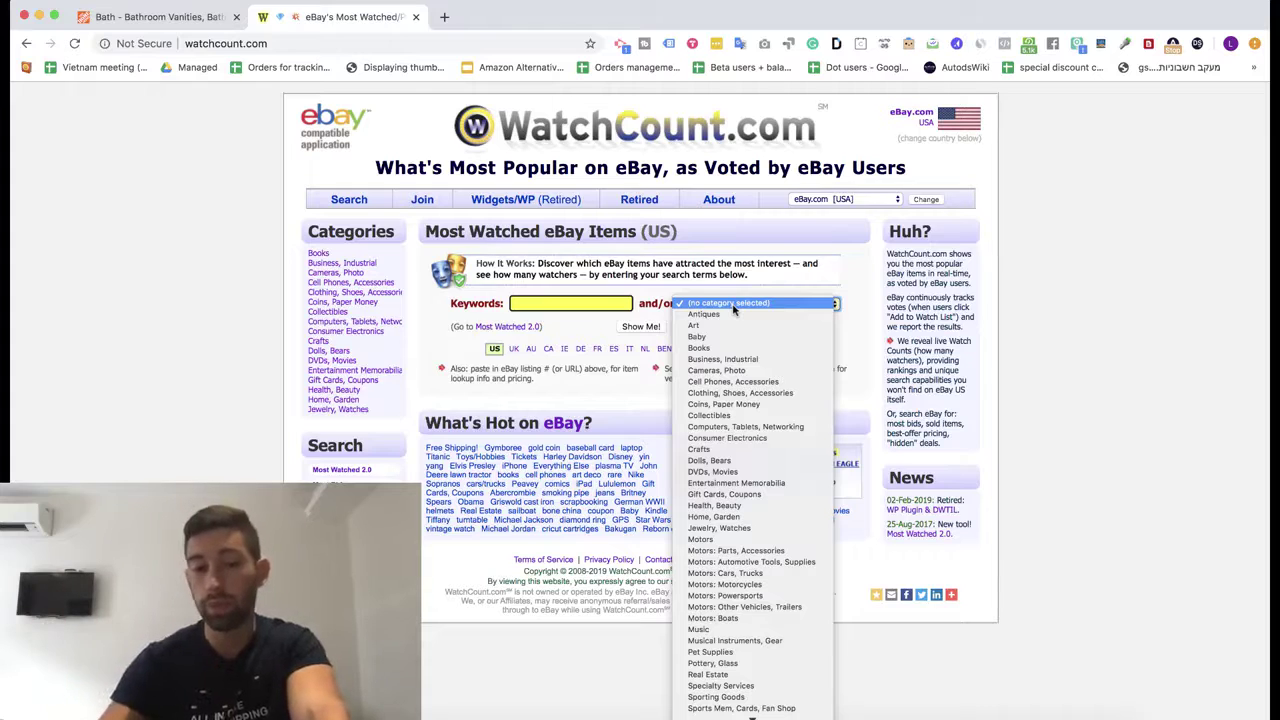
text(ho)
key(Return)
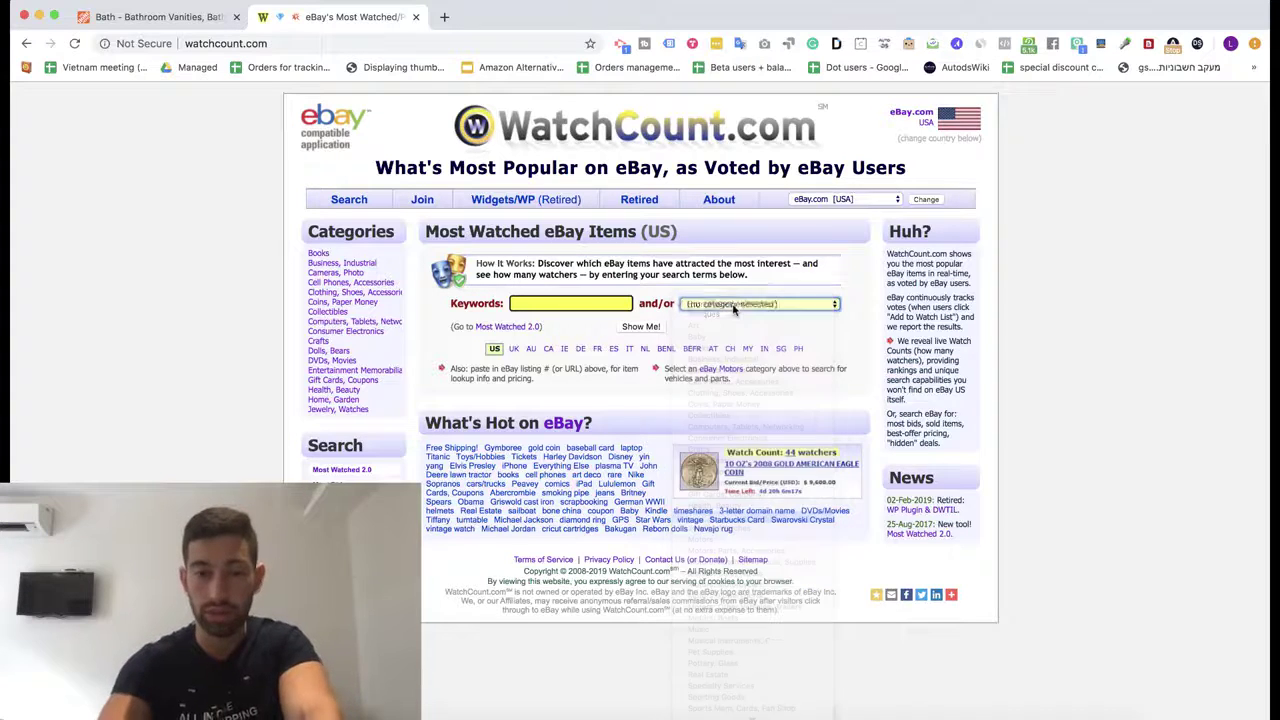
click(752, 307)
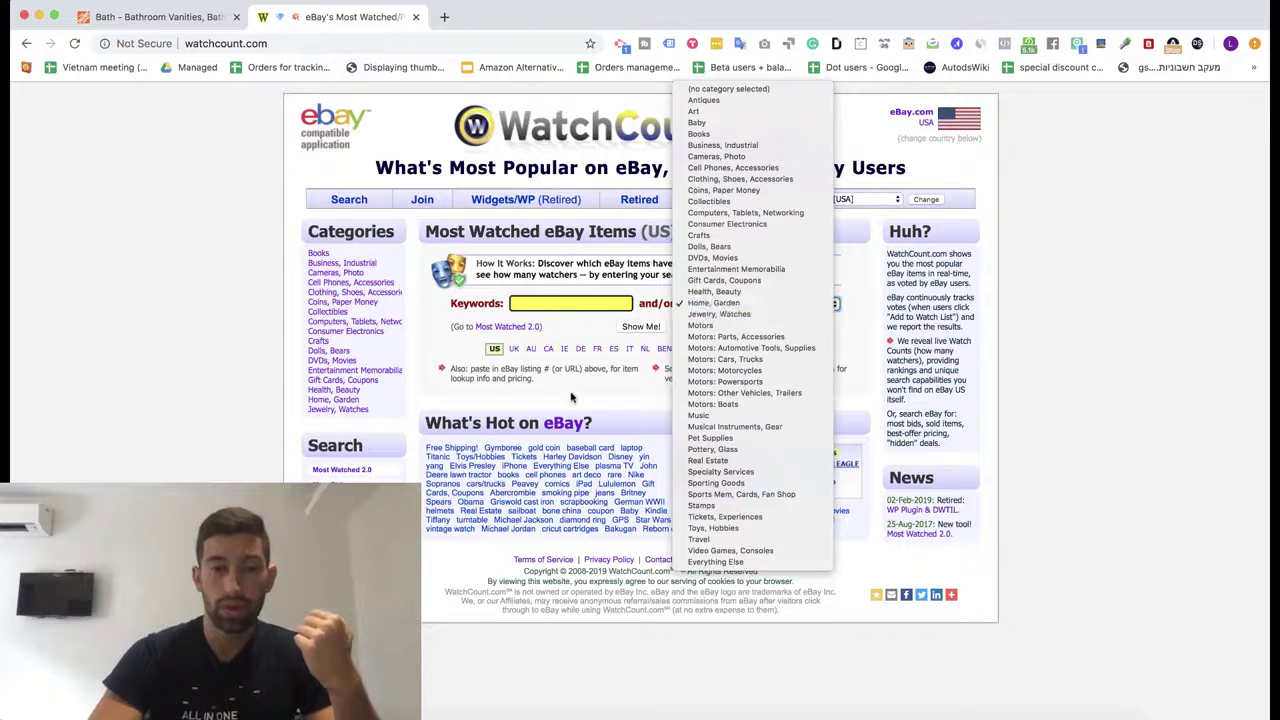
click(607, 410)
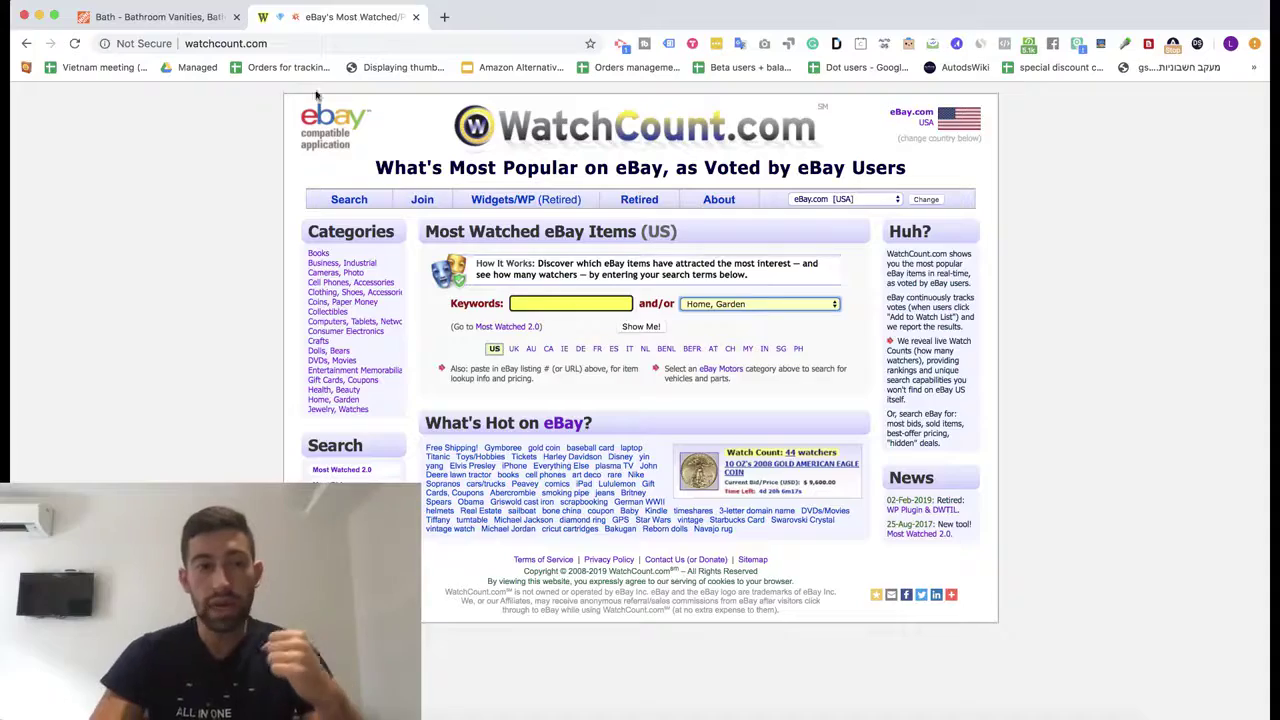
- Select the word 'Bath' in the Home Depot Bath page heading
click(155, 17)
scroll(300, 400, up, 1)
scroll(640, 400, up, 15)
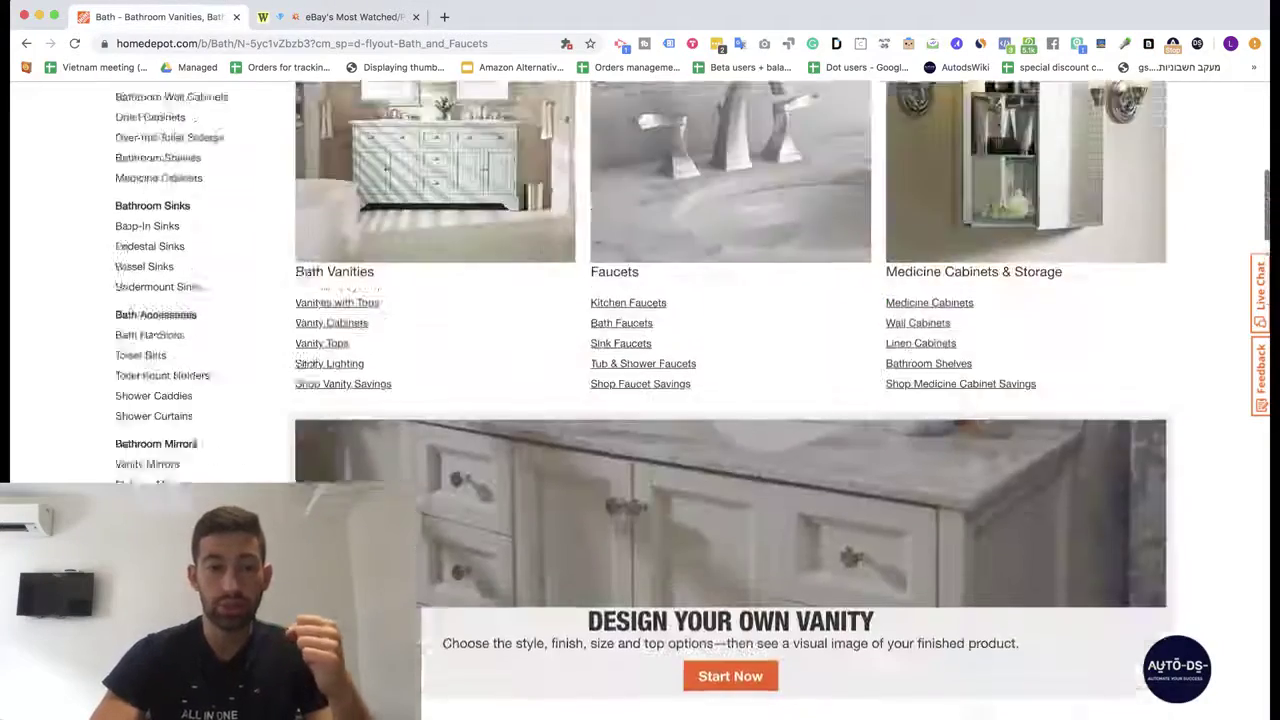
scroll(640, 400, down, 5)
scroll(120, 294, up, 3)
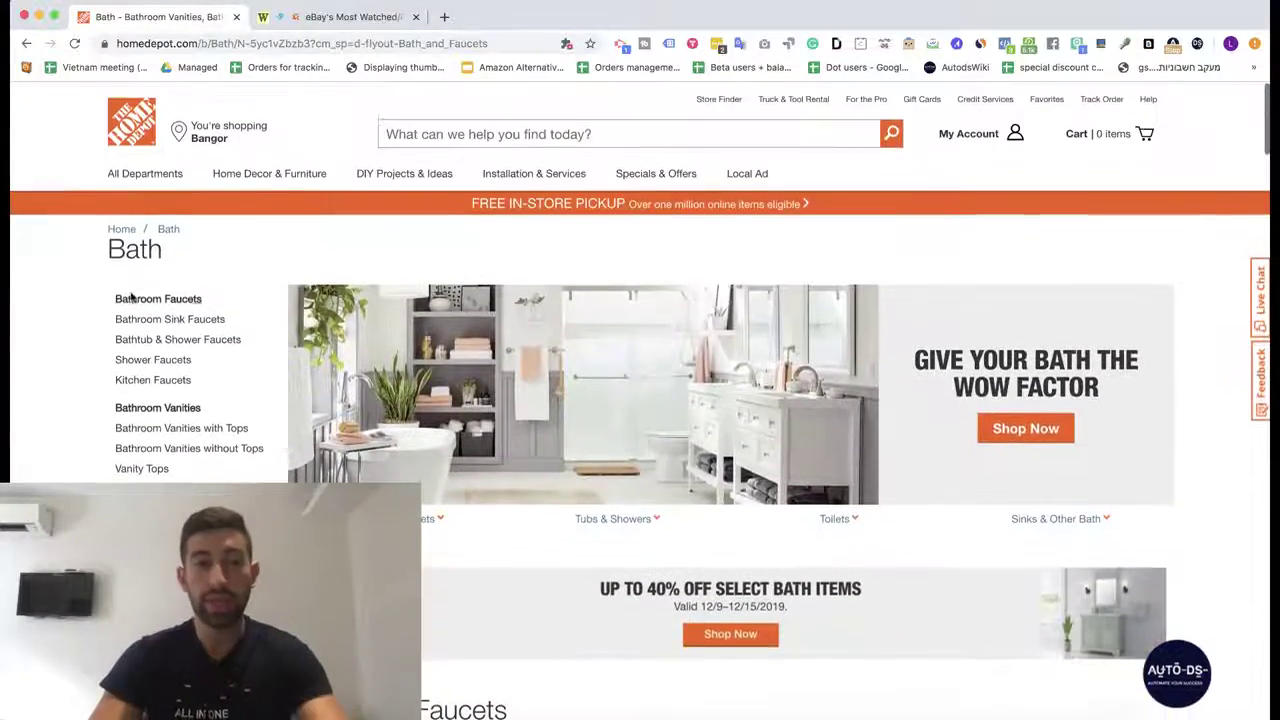
double_click(130, 245)
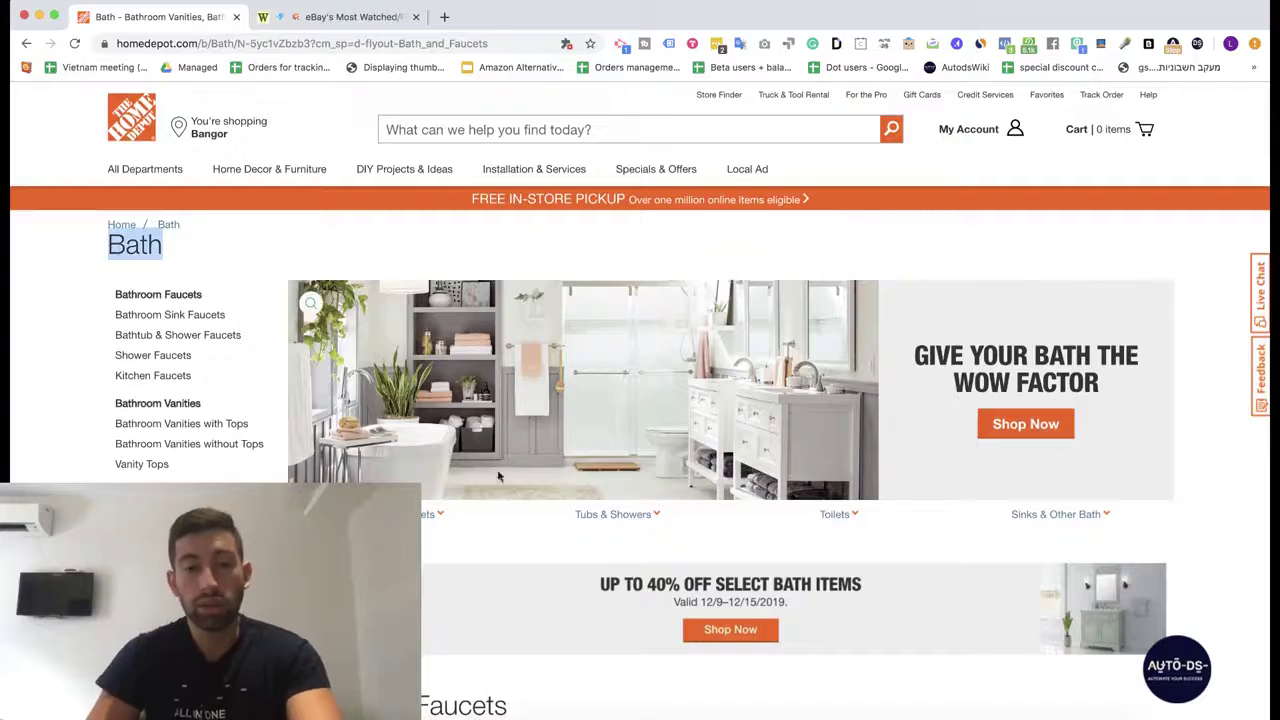
- Return to WatchCount and place the cursor in the Keywords field
scroll(500, 477, down, 8)
scroll(500, 477, up, 8)
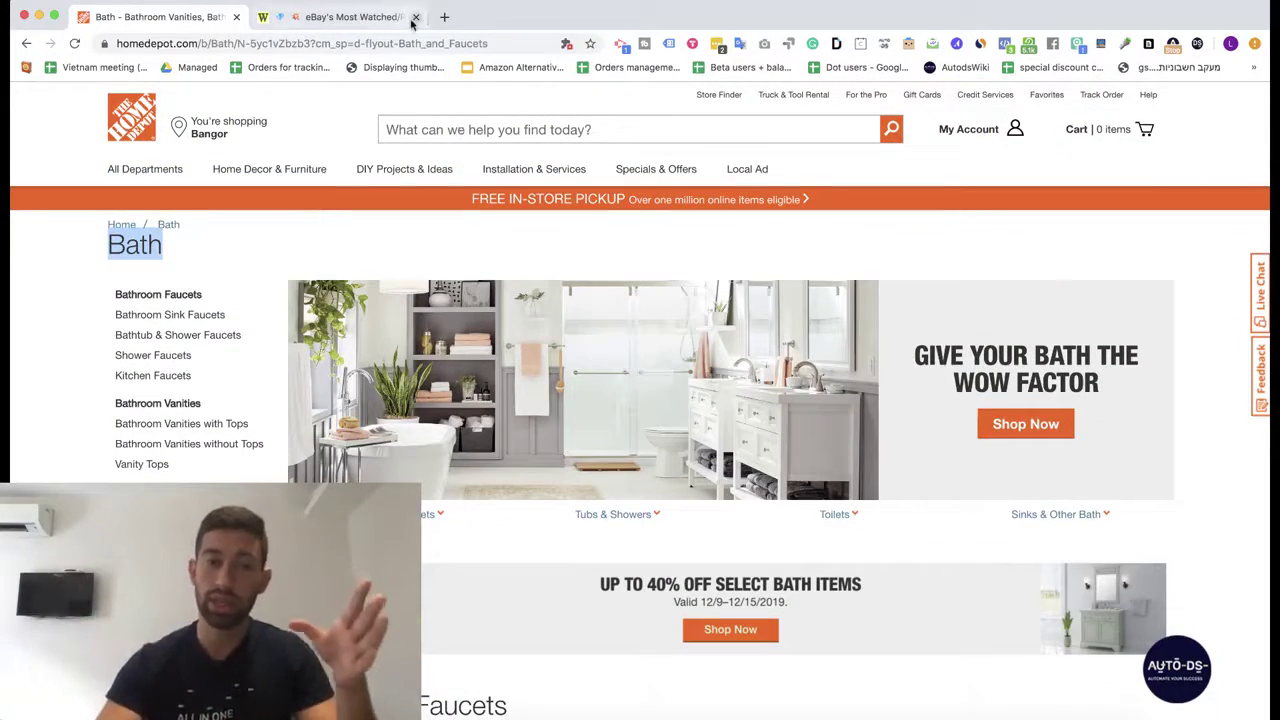
click(378, 17)
click(549, 304)
- Fill the keyword with 'Bath' from the suggestions and search most-watched items
click(641, 334)
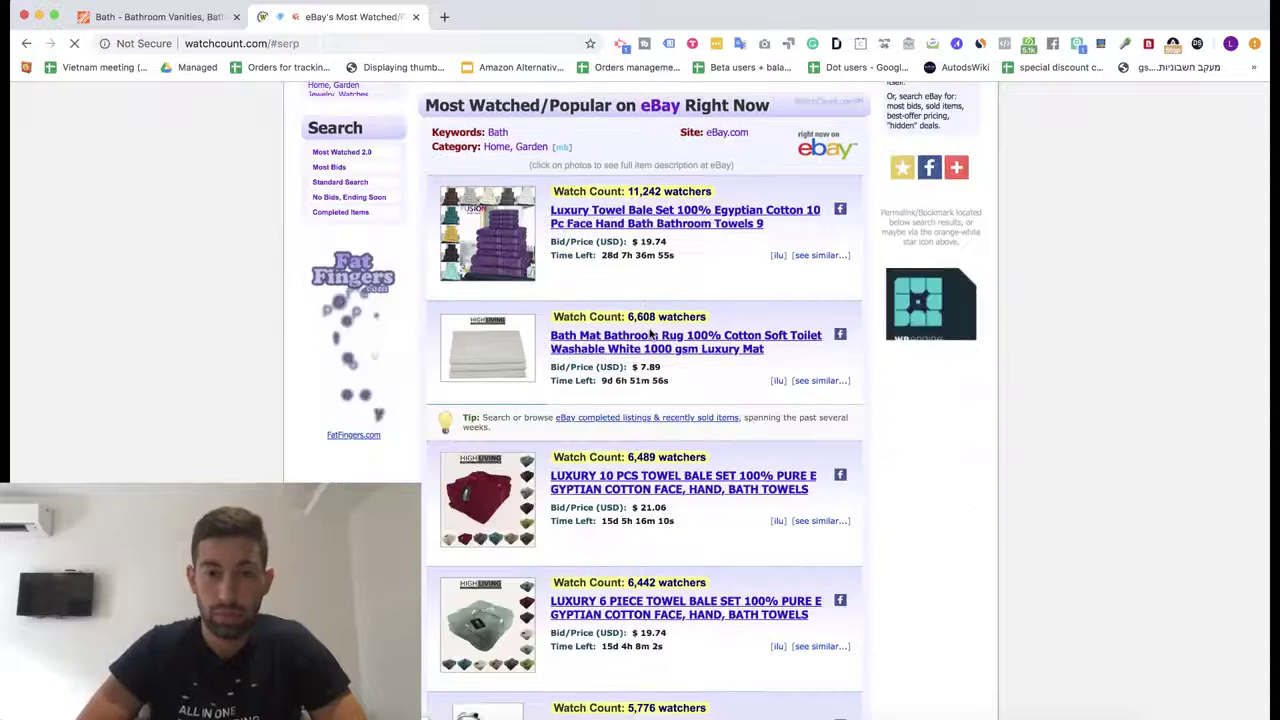
scroll(650, 337, up, 2)
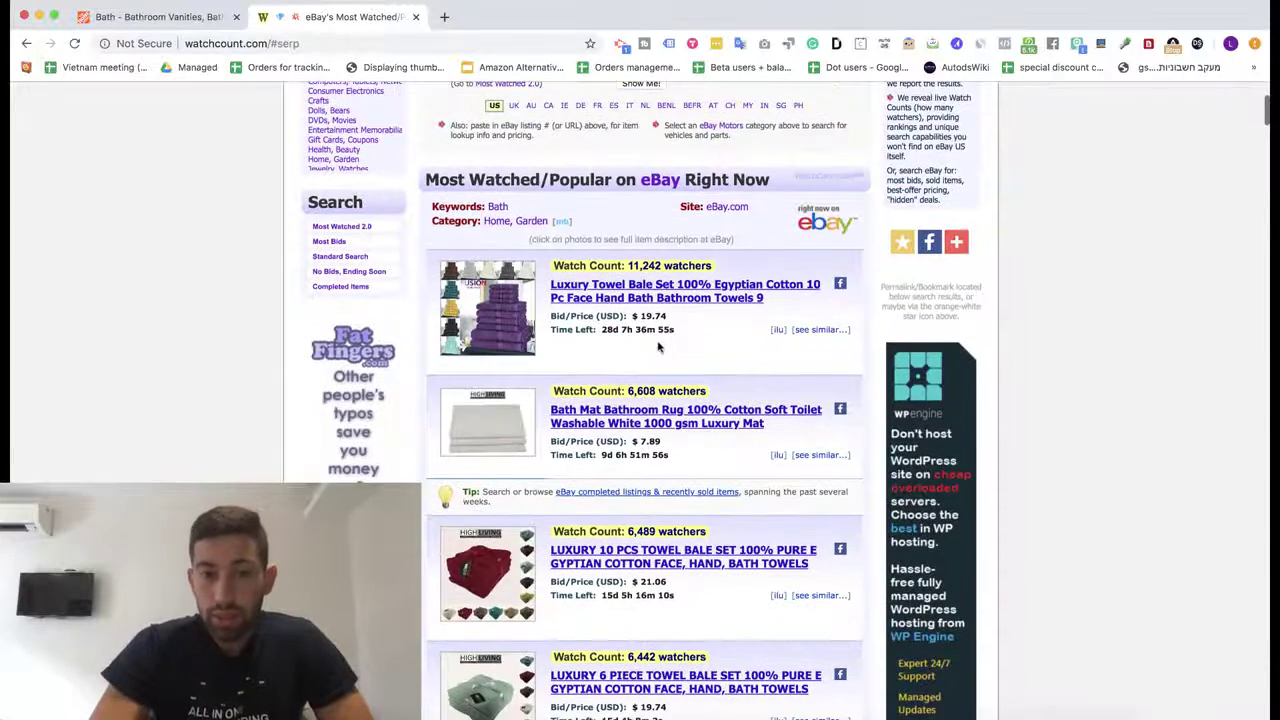
scroll(665, 352, up, 1)
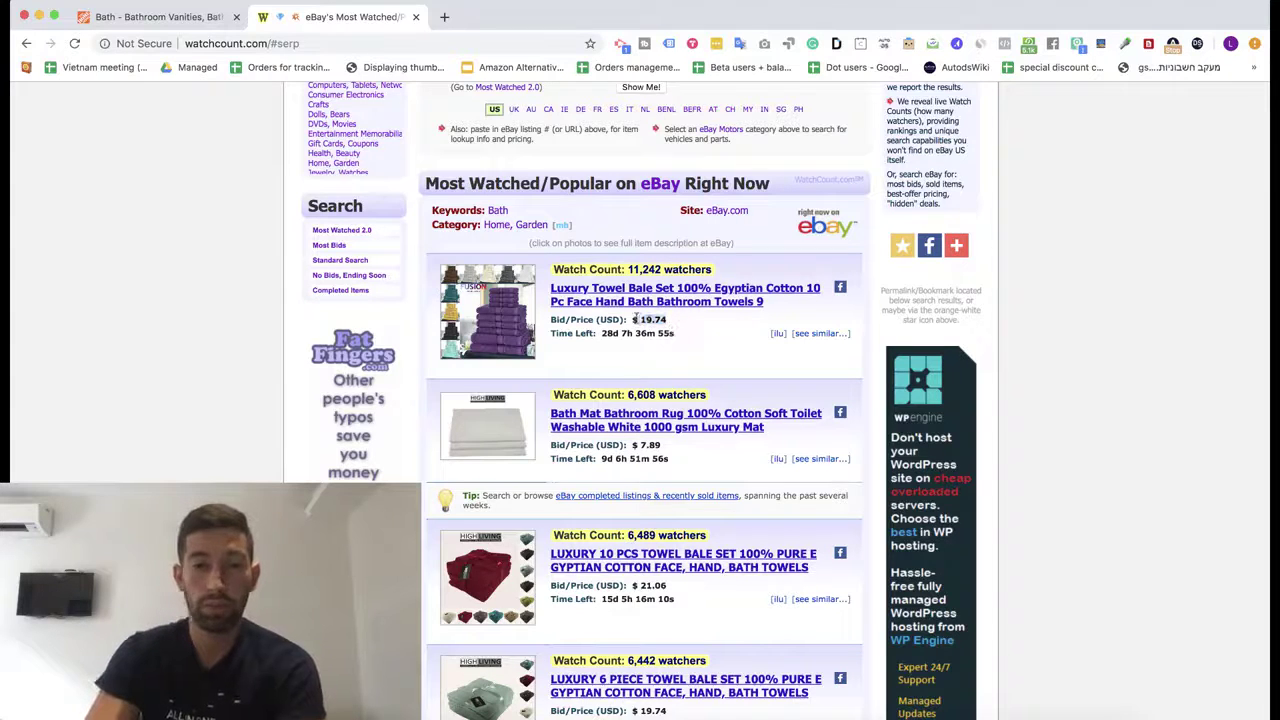
click(634, 319)
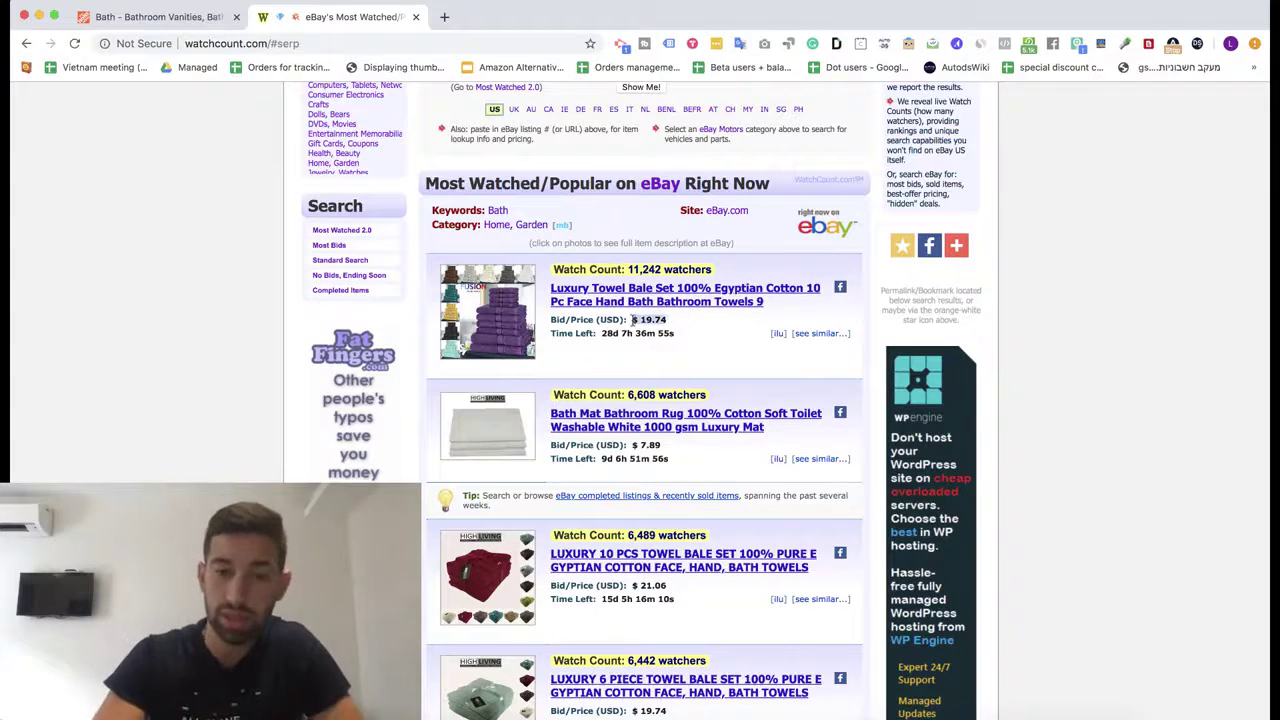
- Find the Methven Aio hand held shower head in the results and highlight its $129.00 price
scroll(670, 350, down, 2)
scroll(666, 386, down, 6)
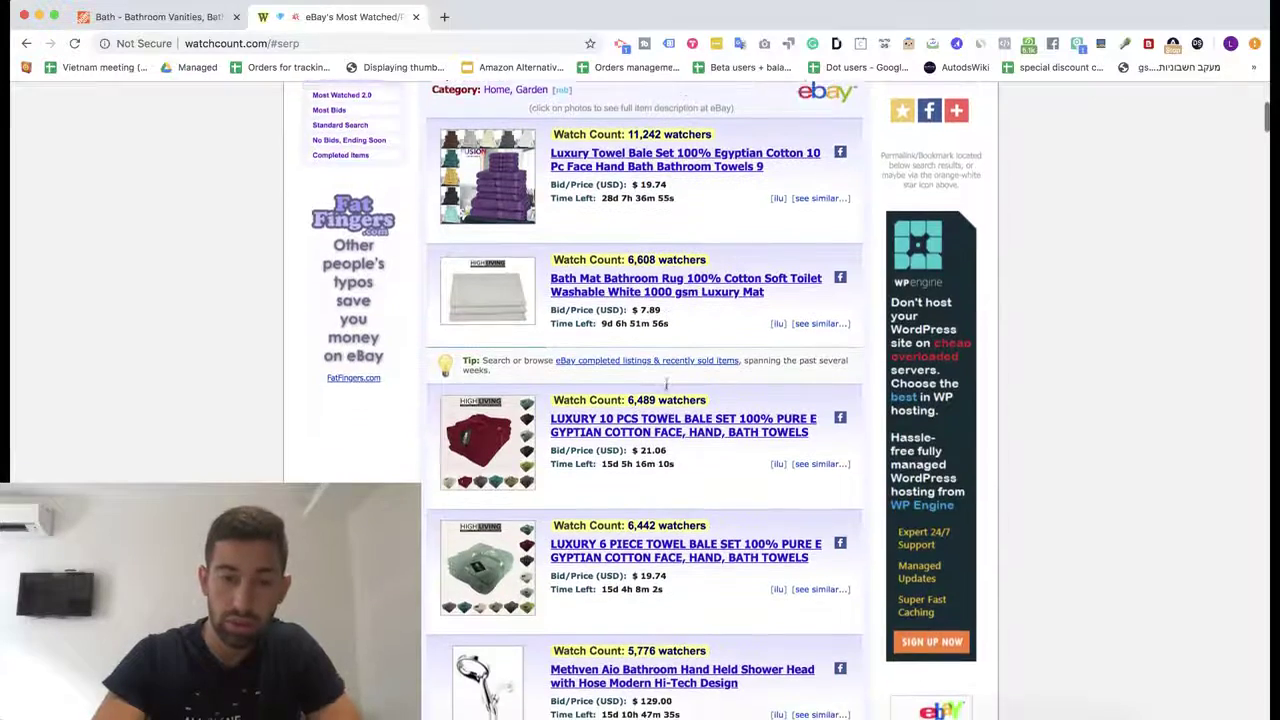
scroll(667, 390, down, 3)
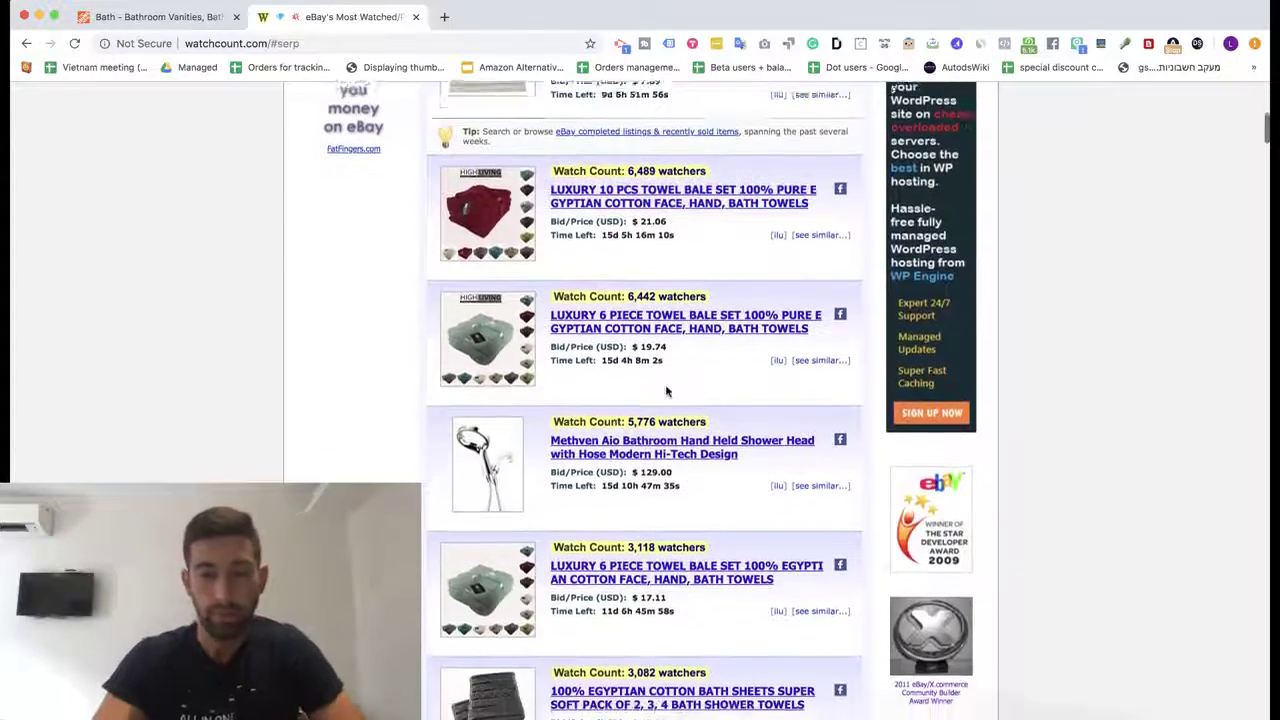
drag(684, 349, 632, 350)
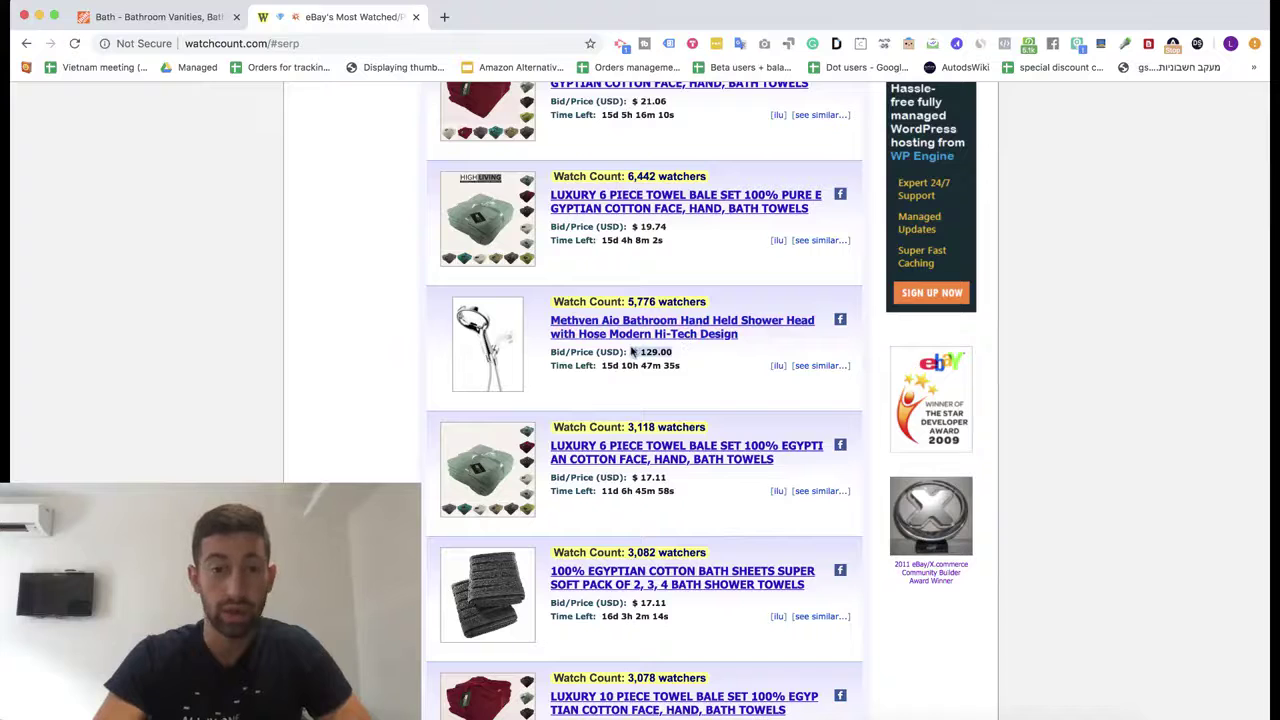
click(697, 364)
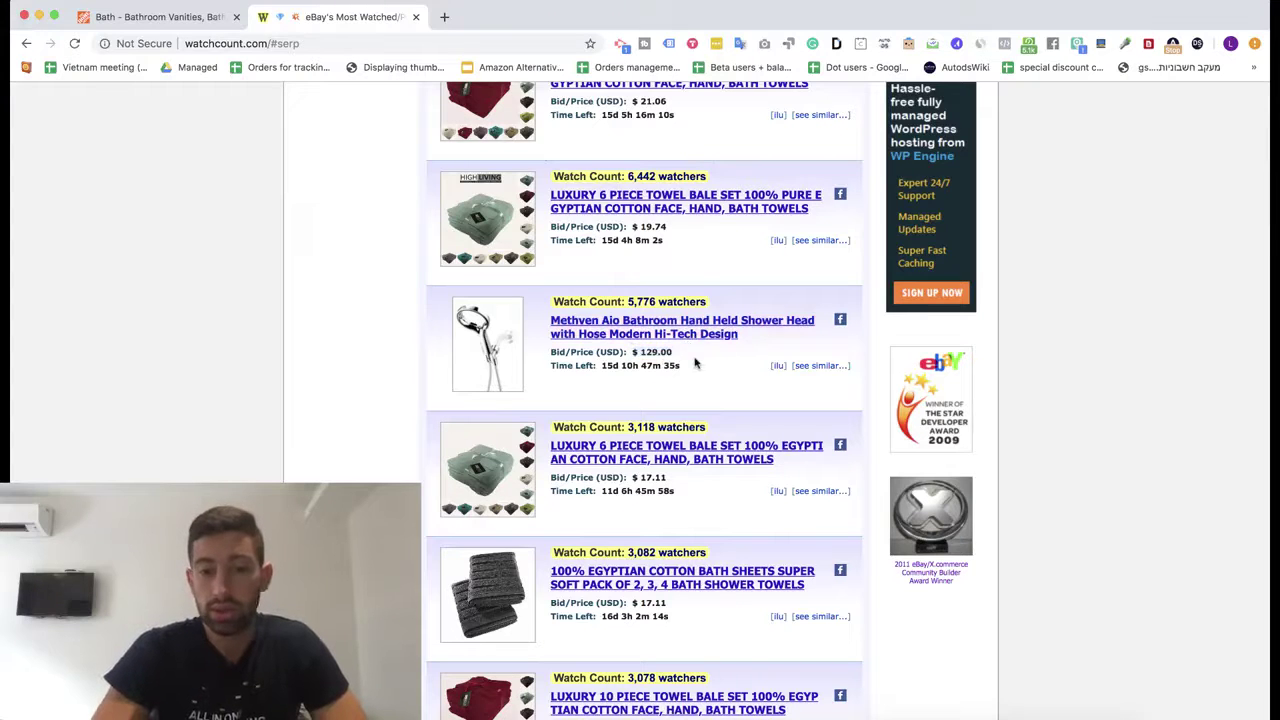
scroll(718, 374, down, 1)
scroll(720, 373, up, 2)
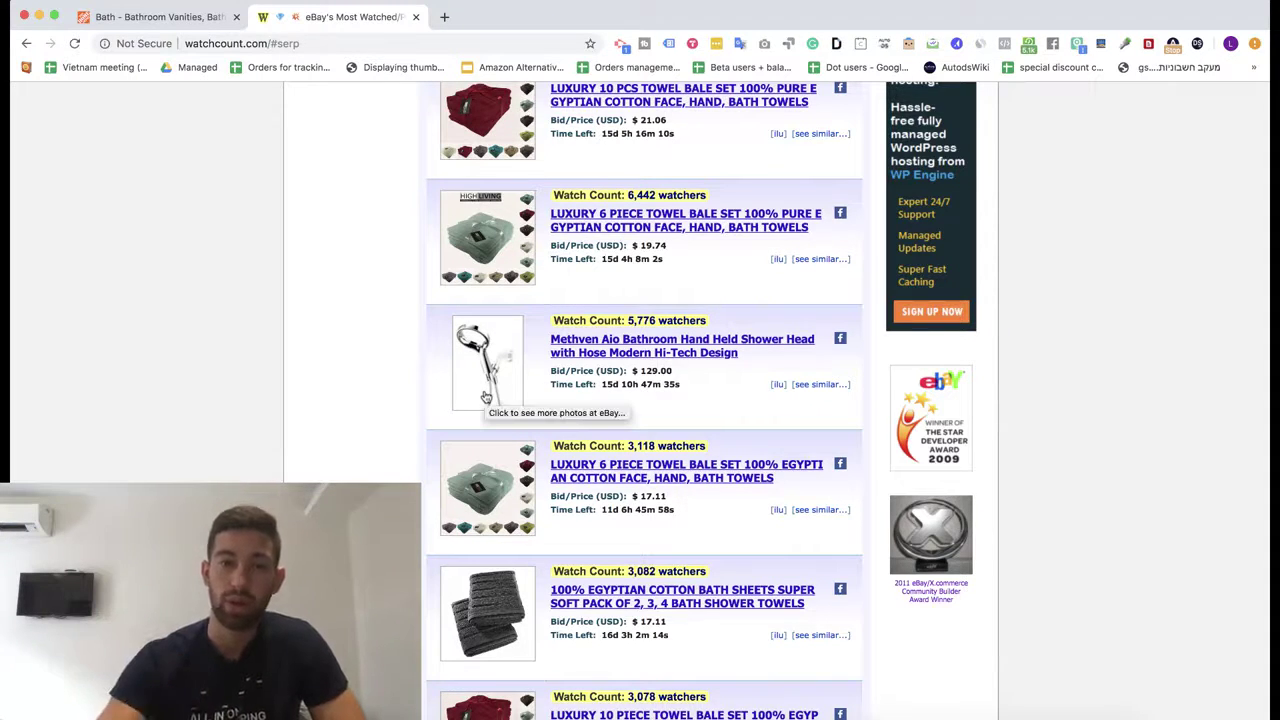
- Glance at the Home Depot Bath page, then come back to the WatchCount results
click(190, 17)
scroll(520, 393, down, 10)
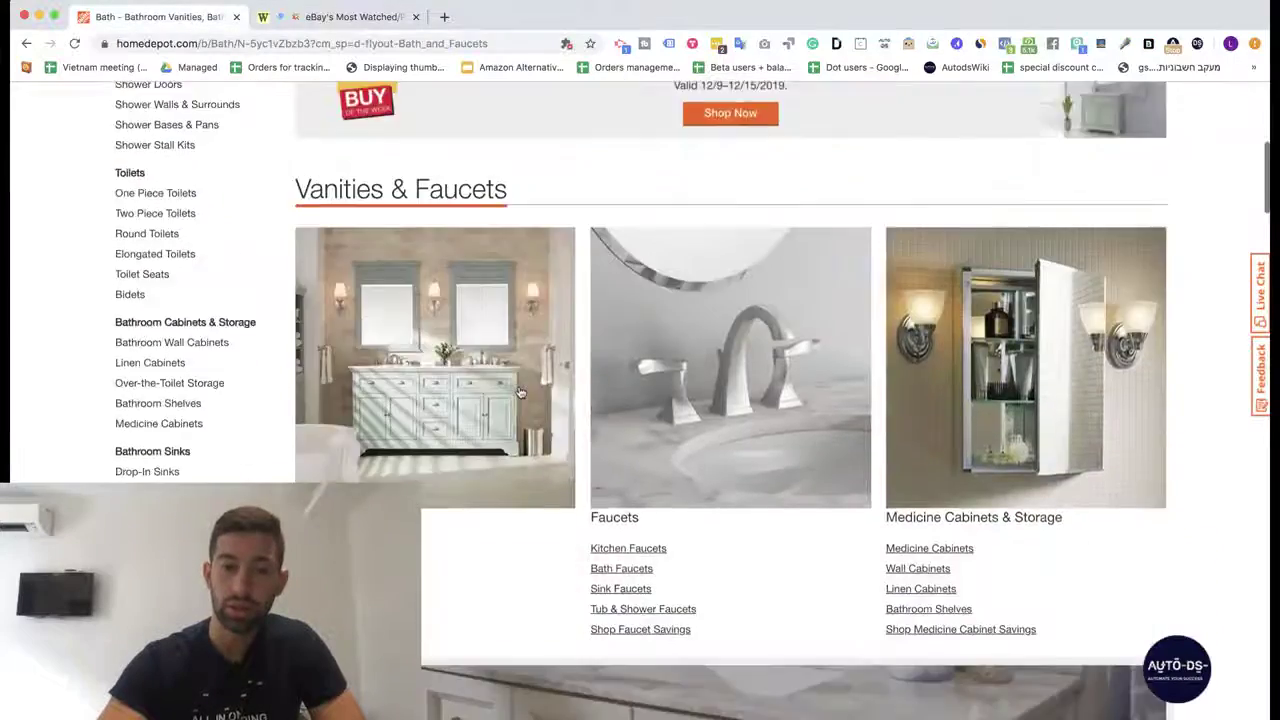
scroll(520, 393, down, 4)
scroll(520, 393, up, 20)
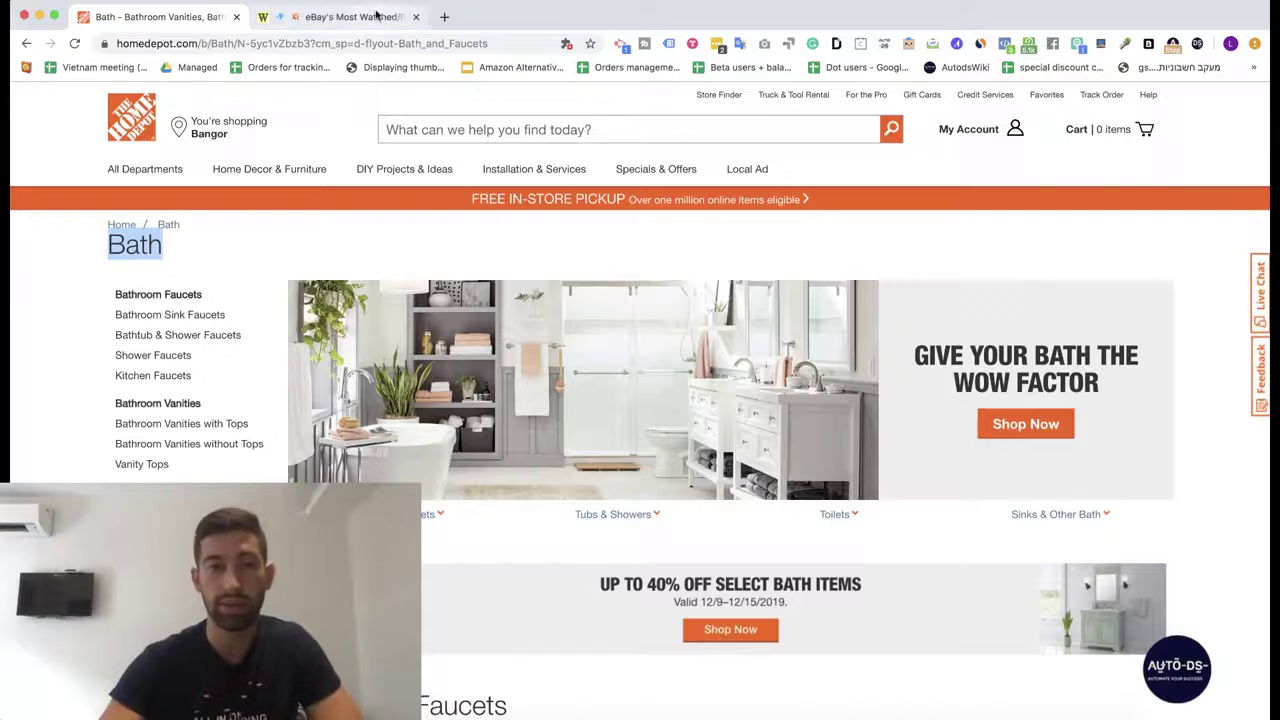
click(375, 16)
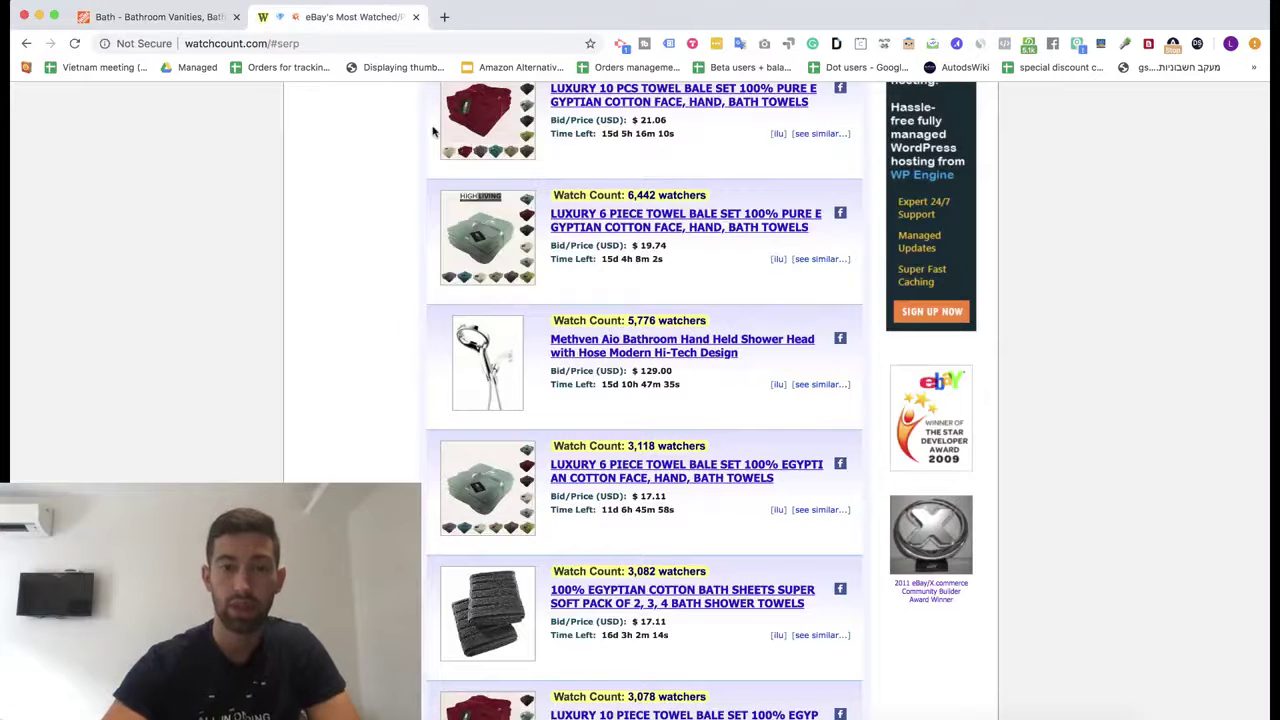
scroll(432, 131, down, 2)
- Open the Methven Aio shower head listing on eBay and check the seller's name and rating
click(624, 285)
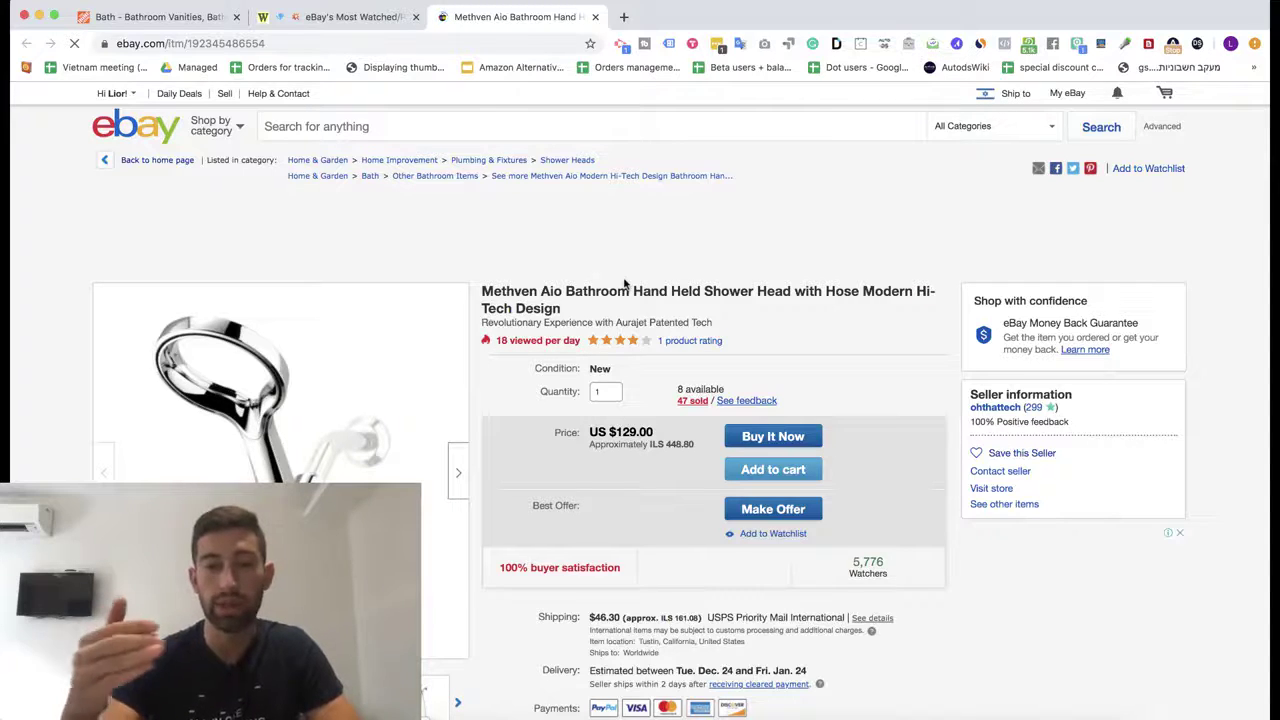
triple_click(1072, 410)
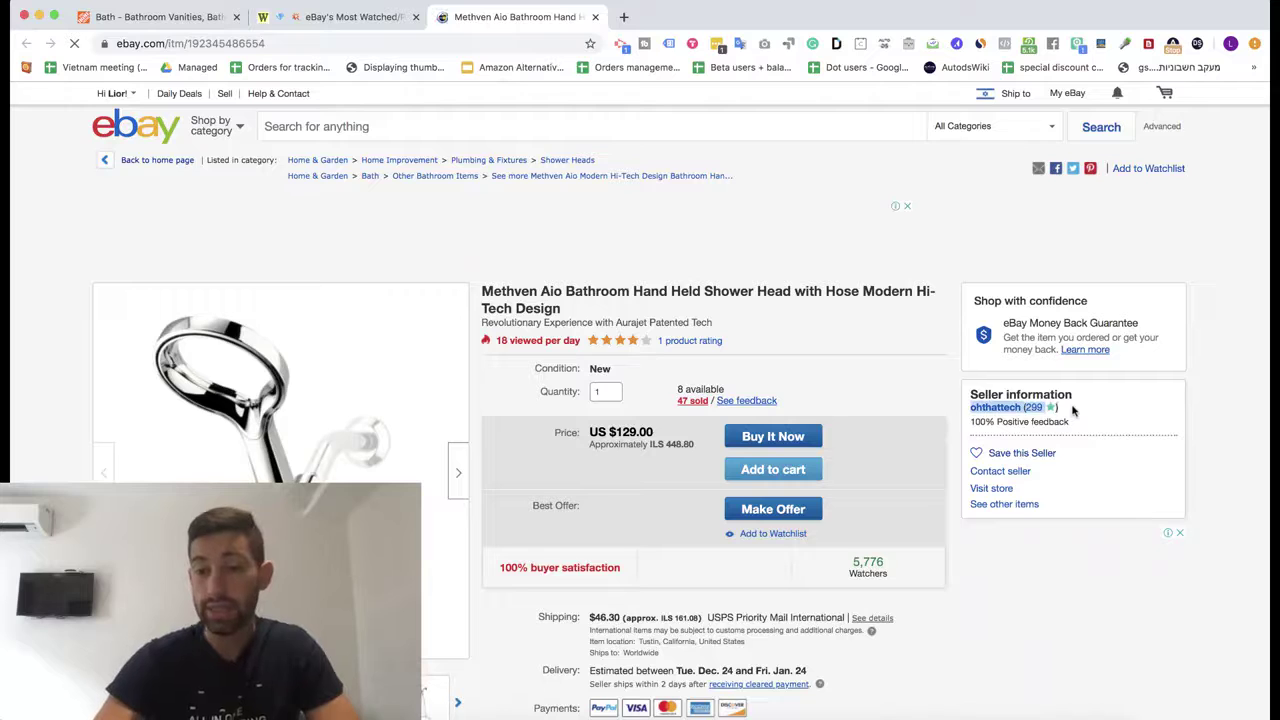
click(1072, 410)
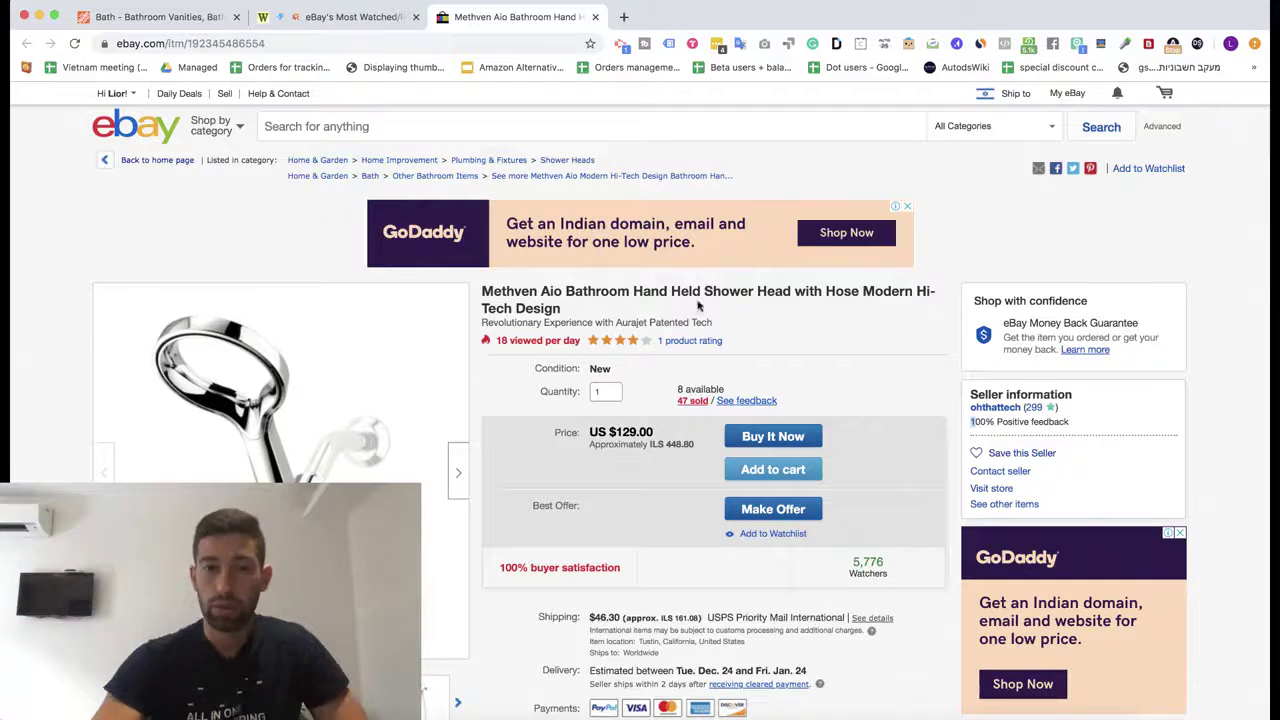
- Open the item's '47 sold' purchase history
scroll(749, 358, down, 2)
scroll(720, 370, up, 2)
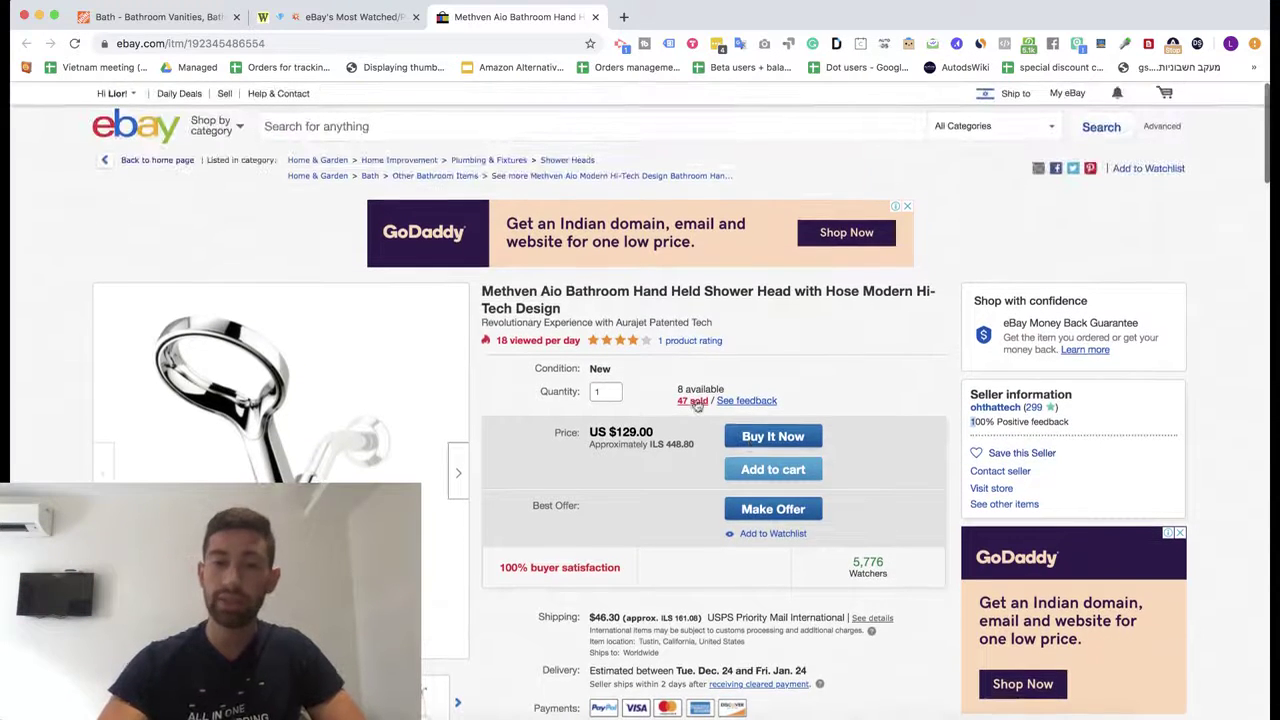
click(693, 401)
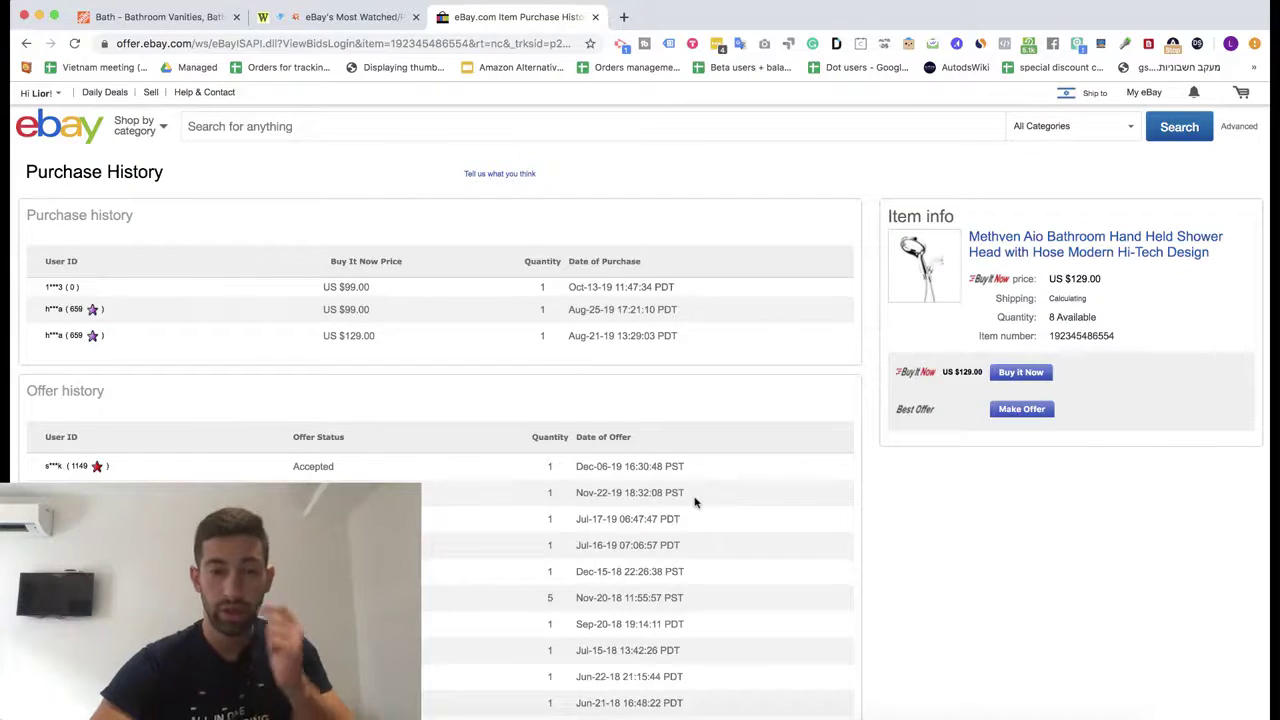
scroll(695, 502, down, 1)
click(1150, 2)
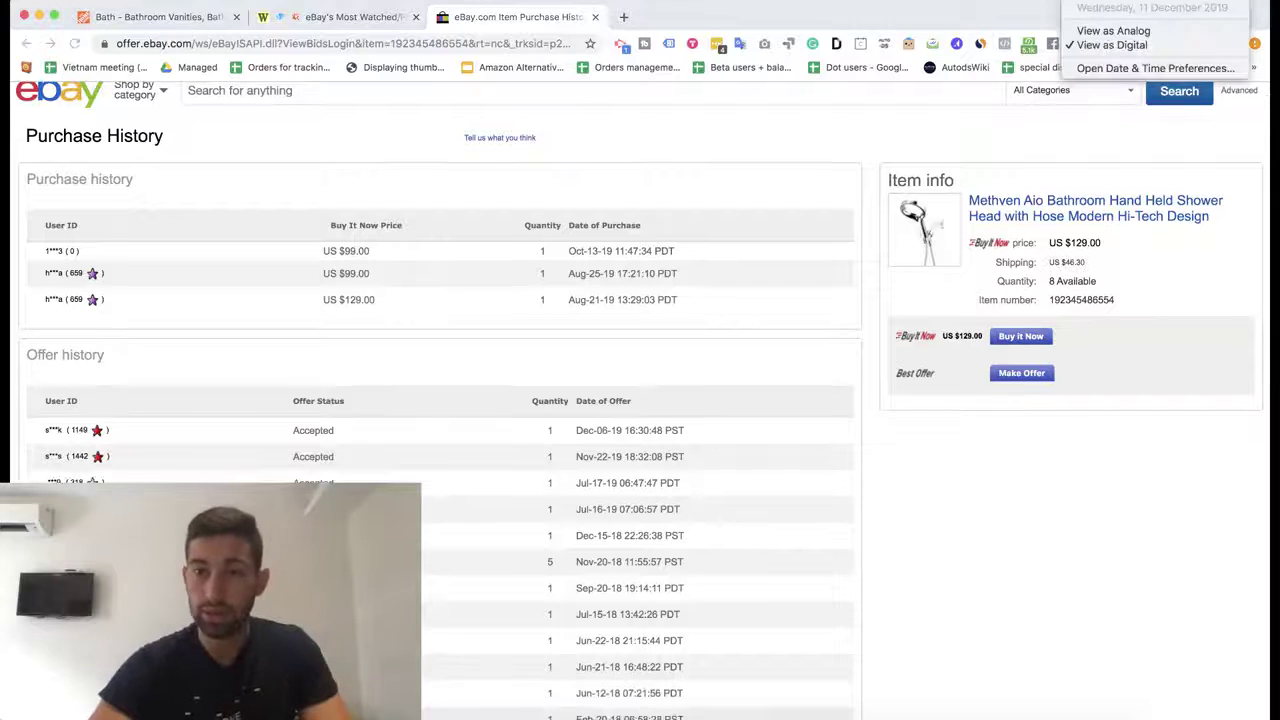
click(613, 440)
triple_click(612, 432)
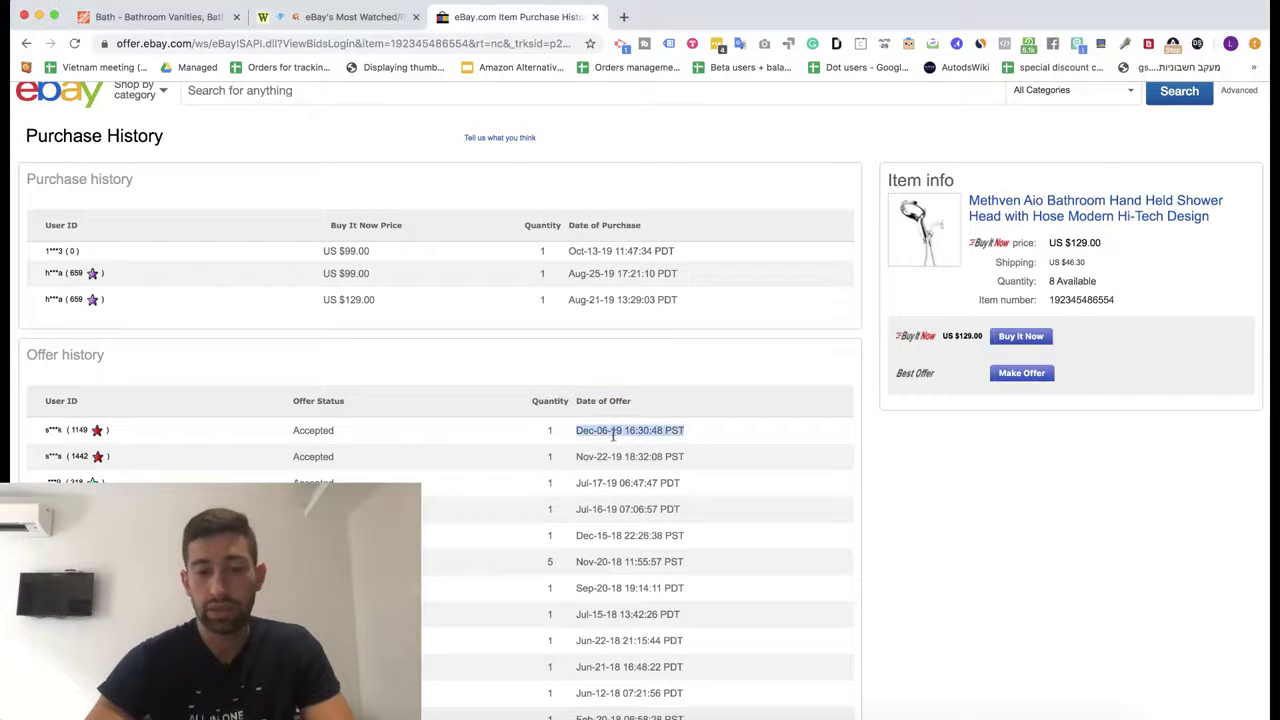
triple_click(612, 433)
triple_click(615, 456)
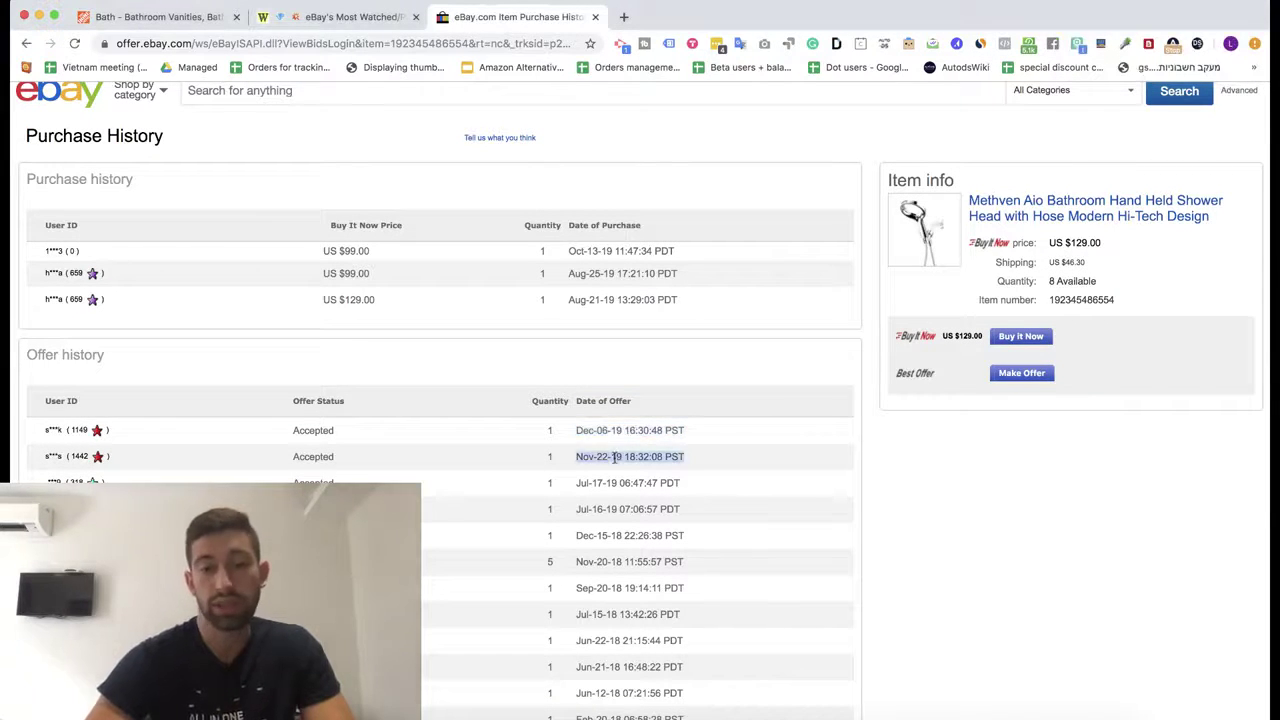
click(611, 482)
triple_click(611, 484)
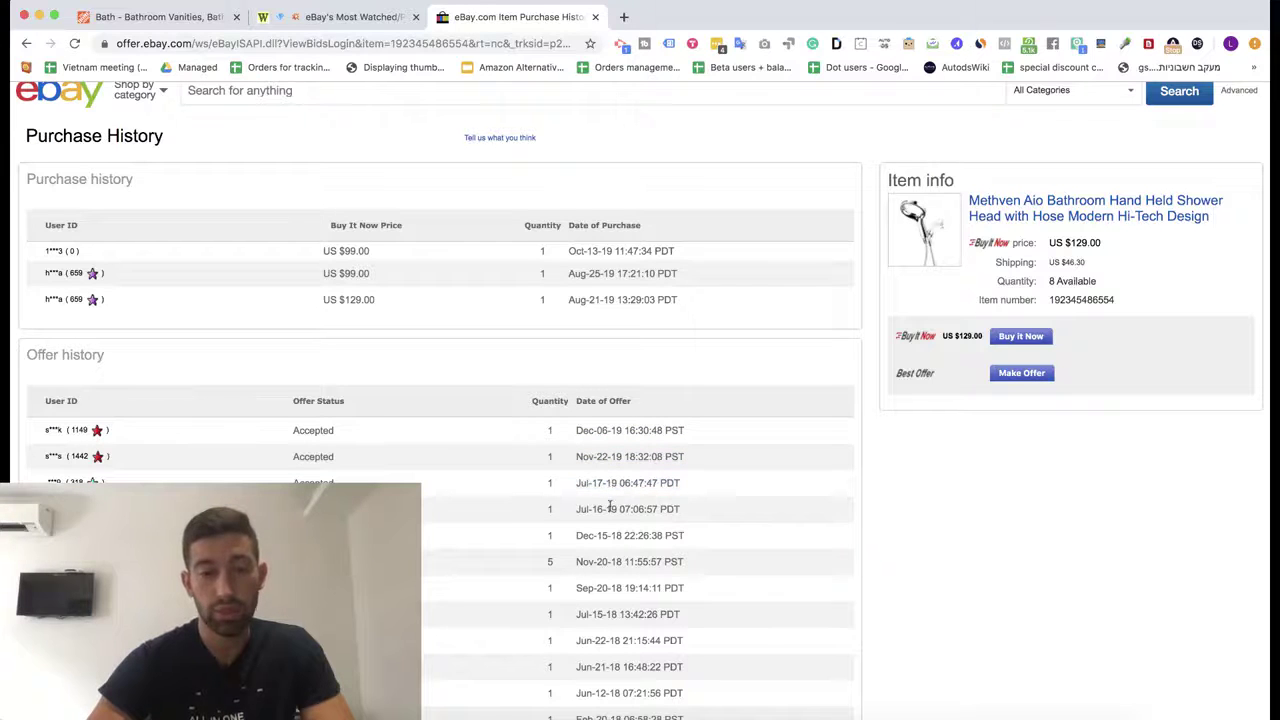
triple_click(612, 509)
scroll(615, 505, down, 1)
scroll(621, 488, up, 2)
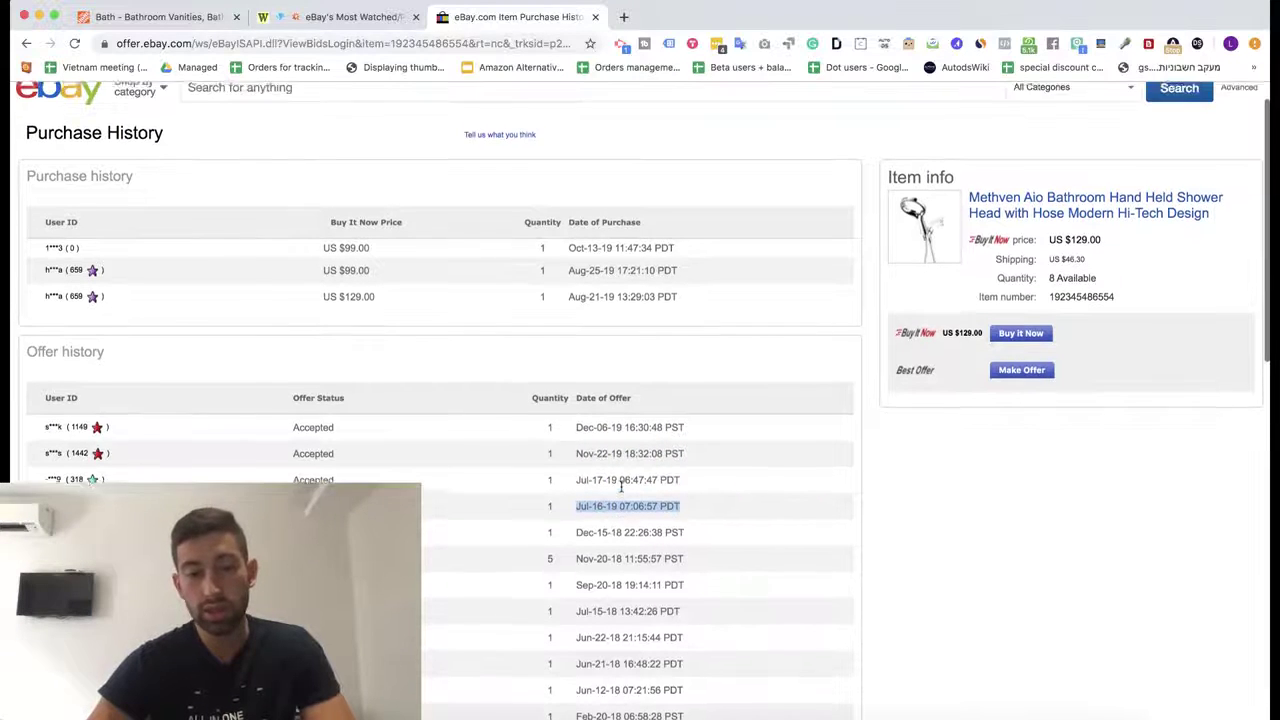
click(606, 511)
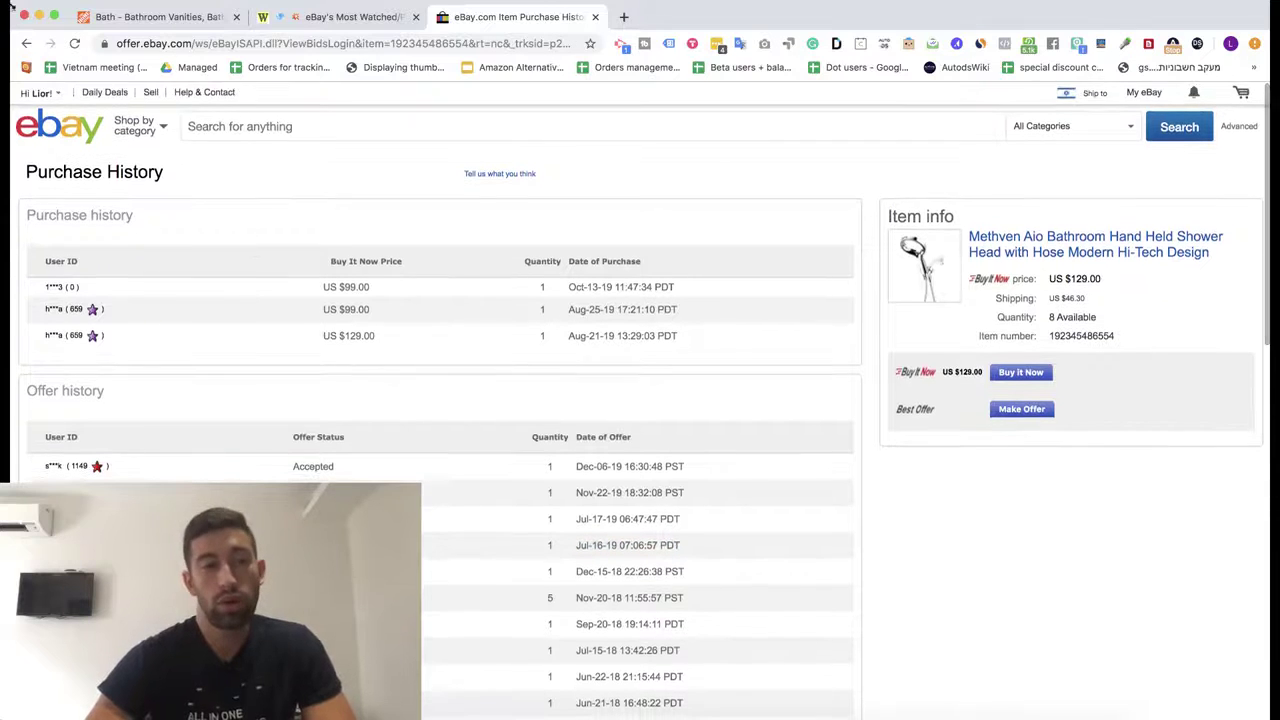
- Go back to the Methven listing, copy its full title, and switch to Home Depot
click(27, 44)
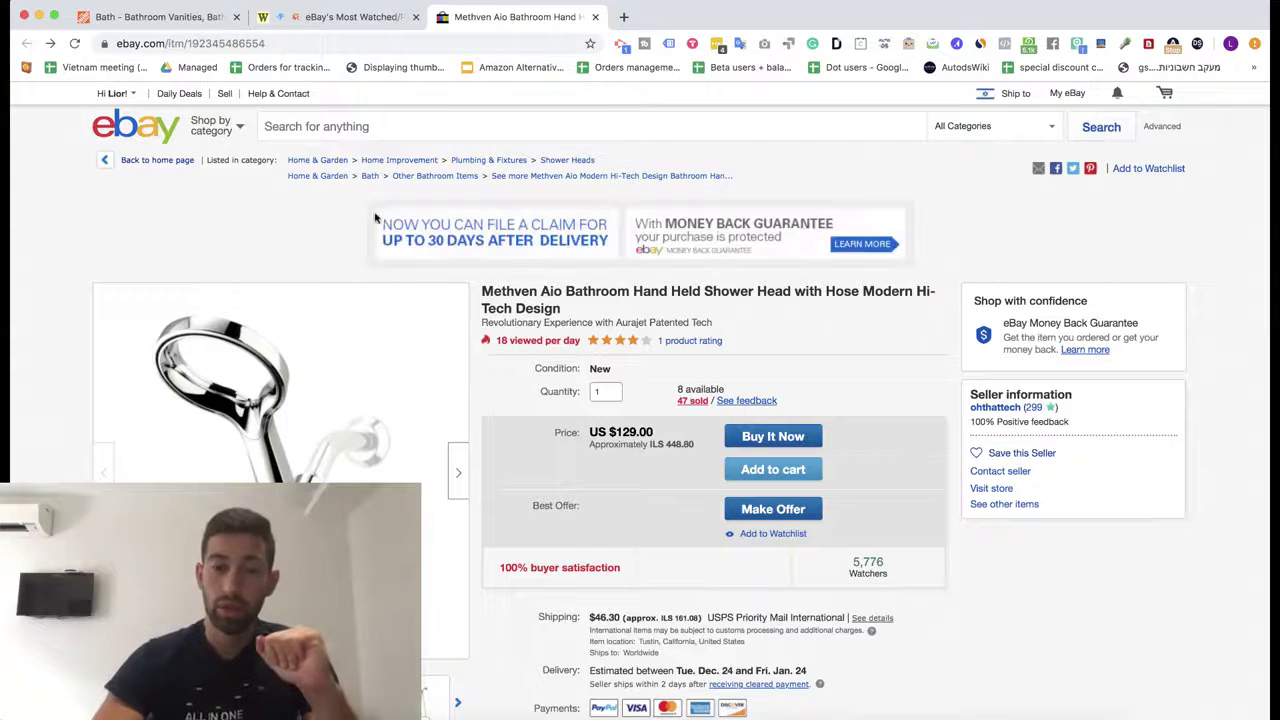
scroll(553, 370, down, 2)
scroll(553, 370, up, 2)
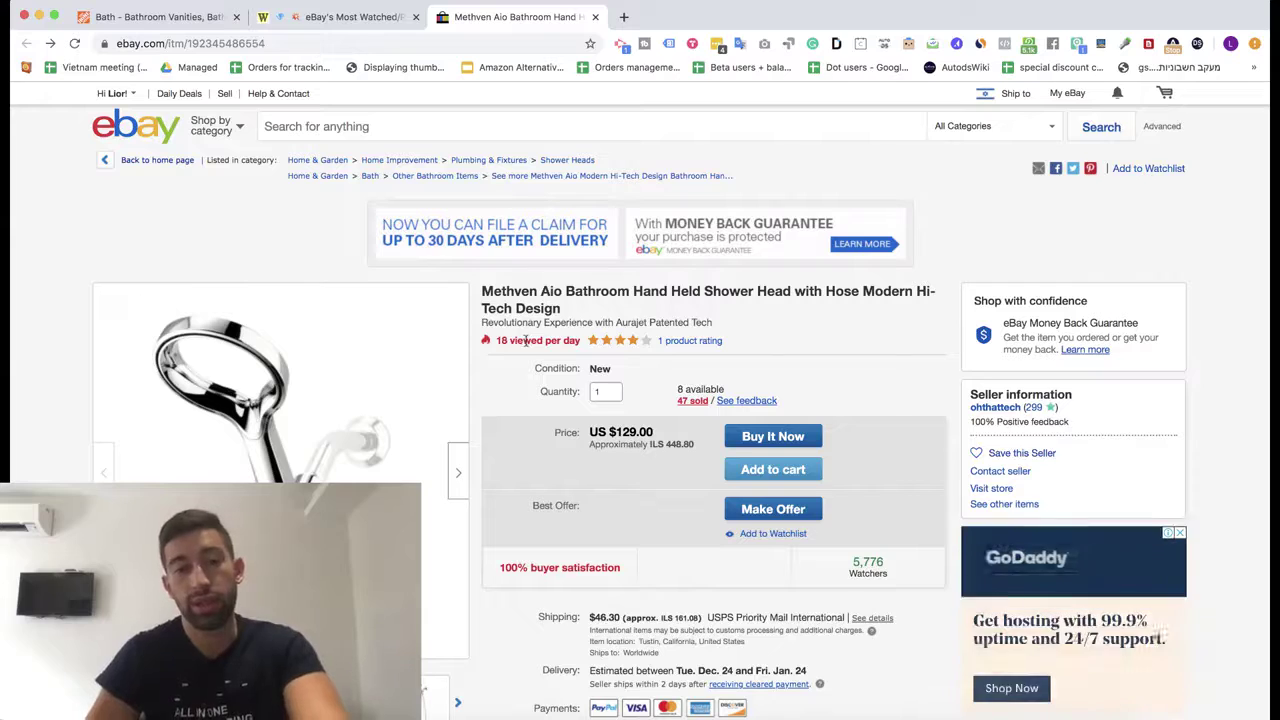
triple_click(560, 302)
key(ctrl+c)
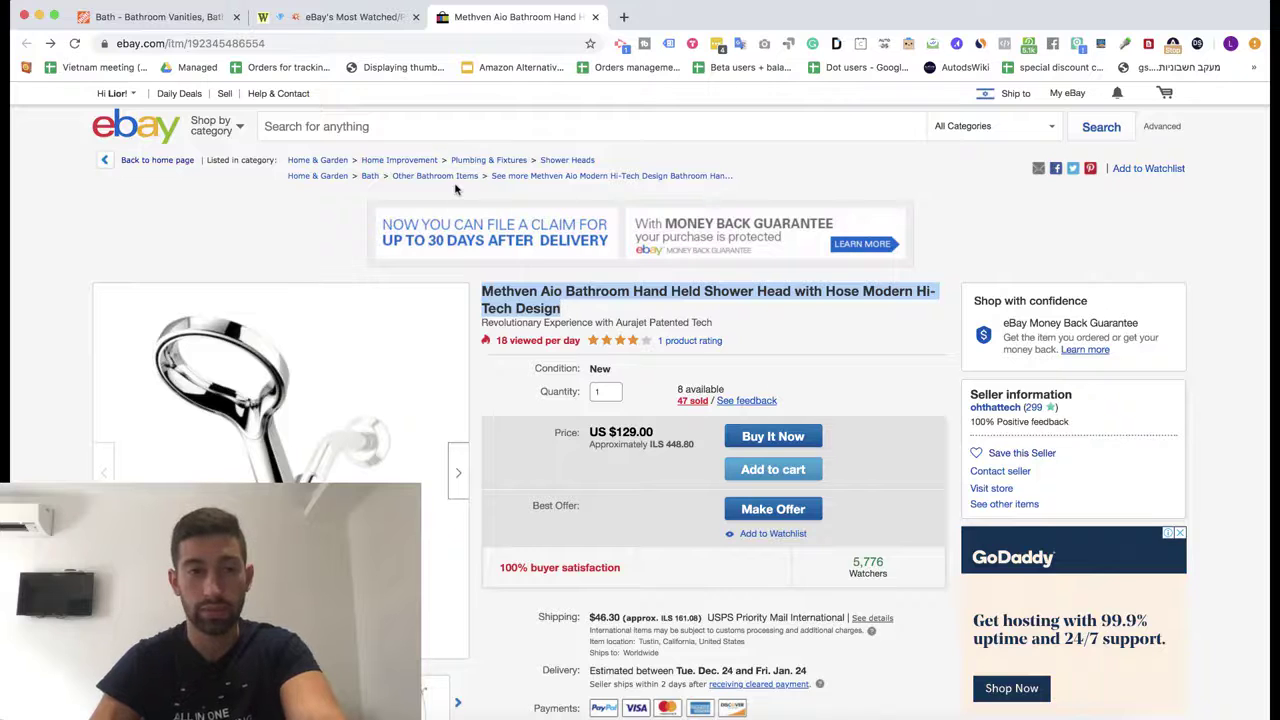
click(195, 17)
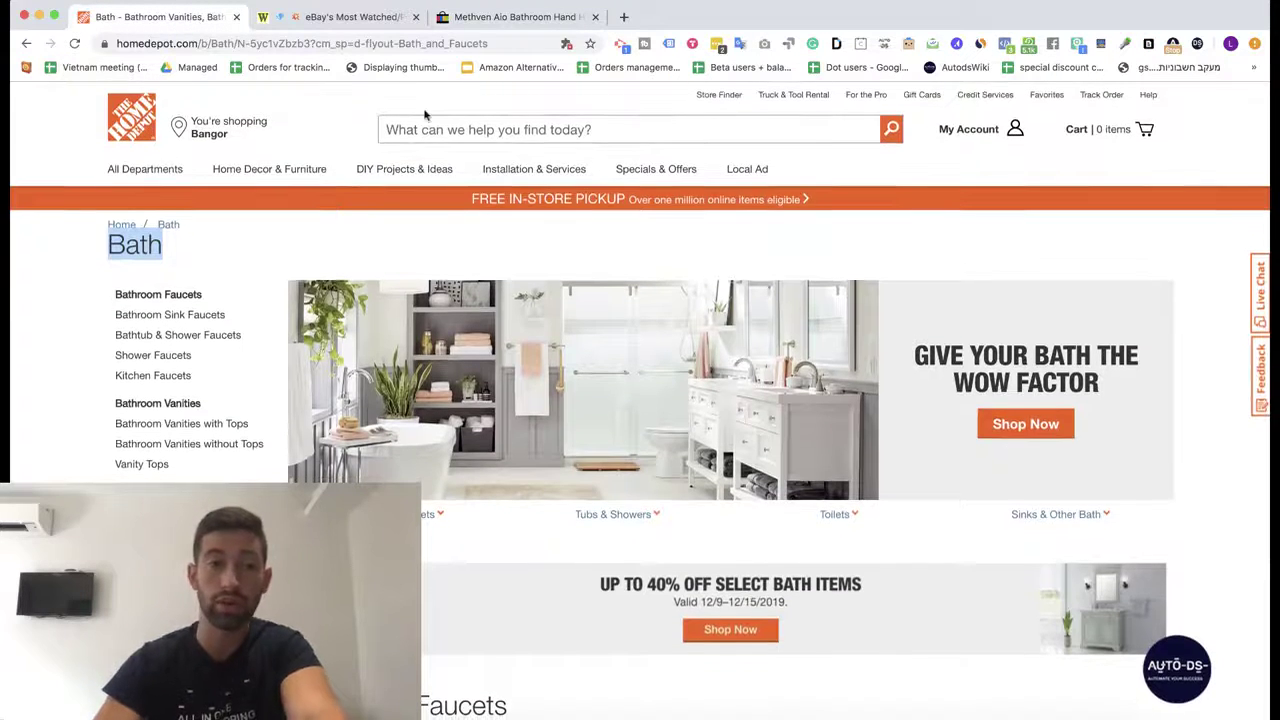
- Search Home Depot for the pasted eBay shower head title
click(421, 128)
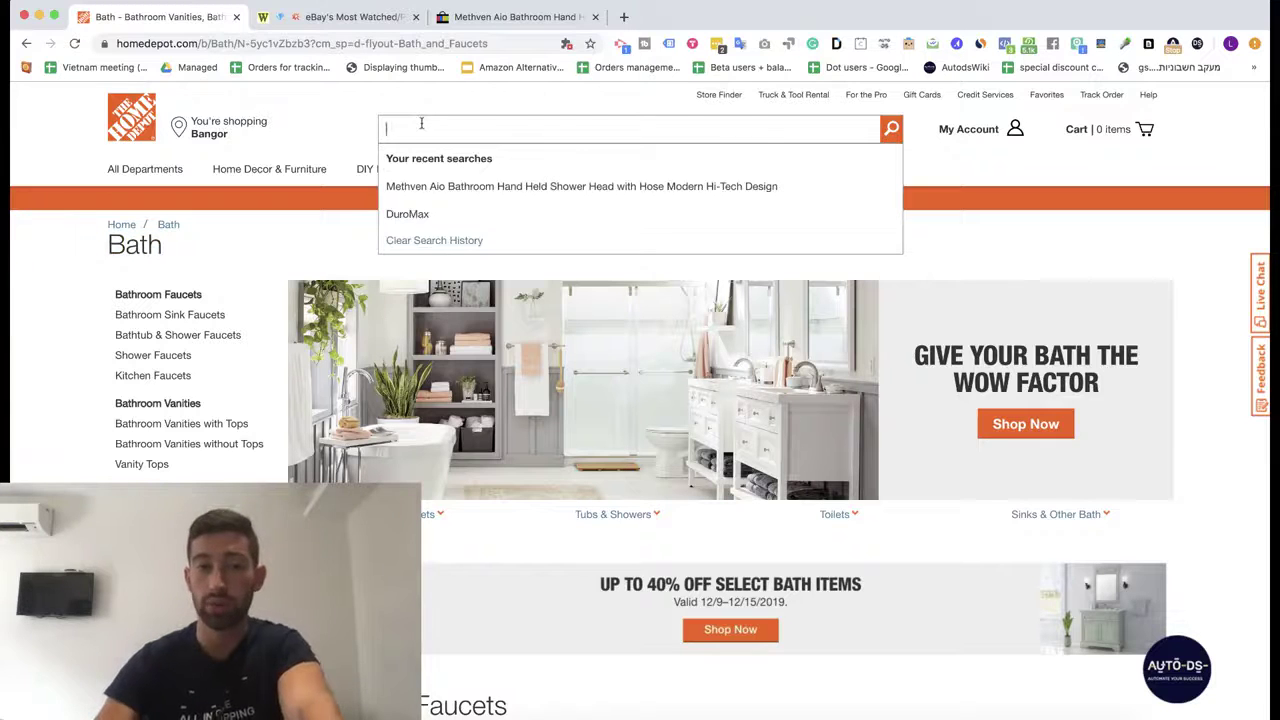
key(ctrl+v)
key(Return)
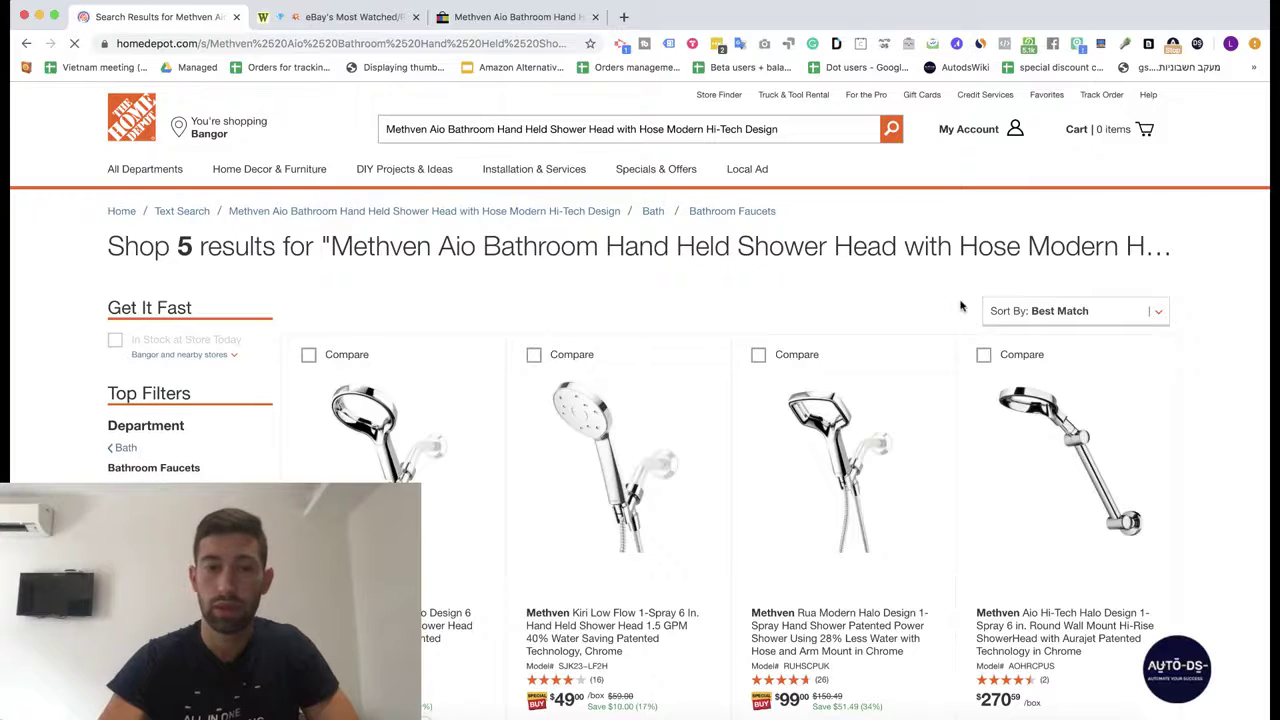
scroll(960, 306, down, 5)
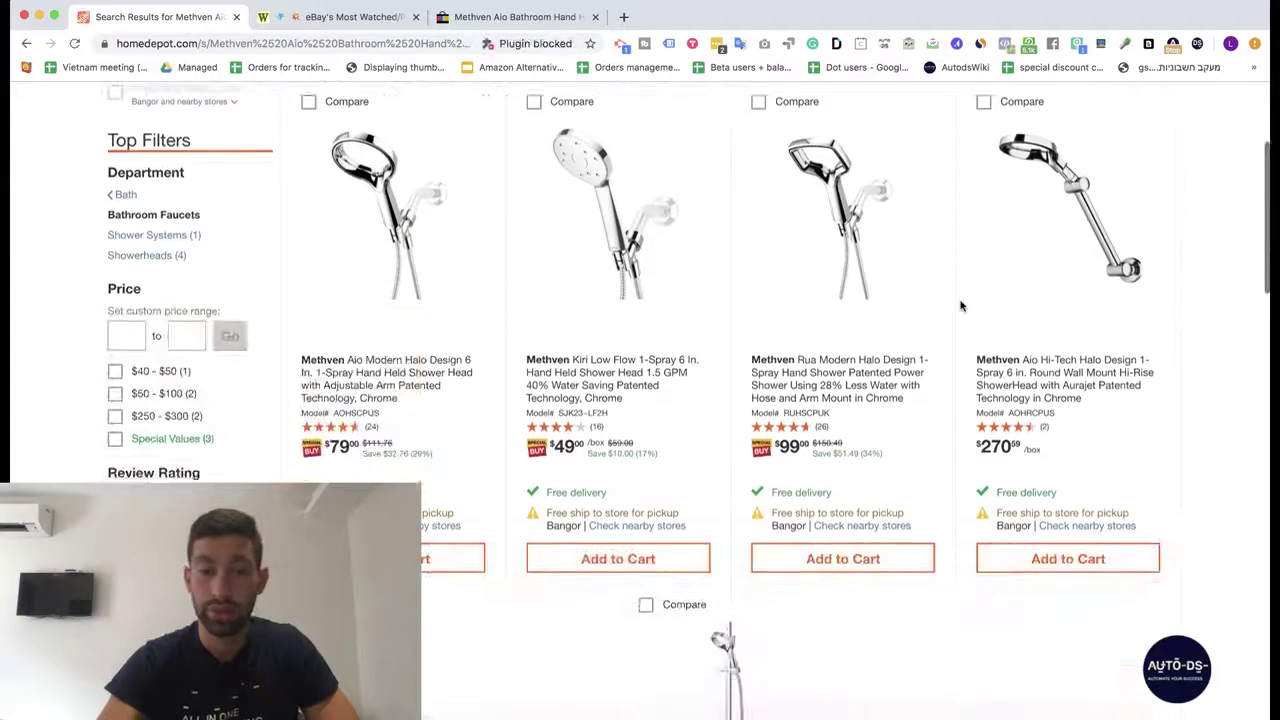
scroll(960, 306, up, 5)
- Move the eBay listing tab next to Home Depot and review the 5 Methven results
drag(515, 17, 416, 18)
click(222, 18)
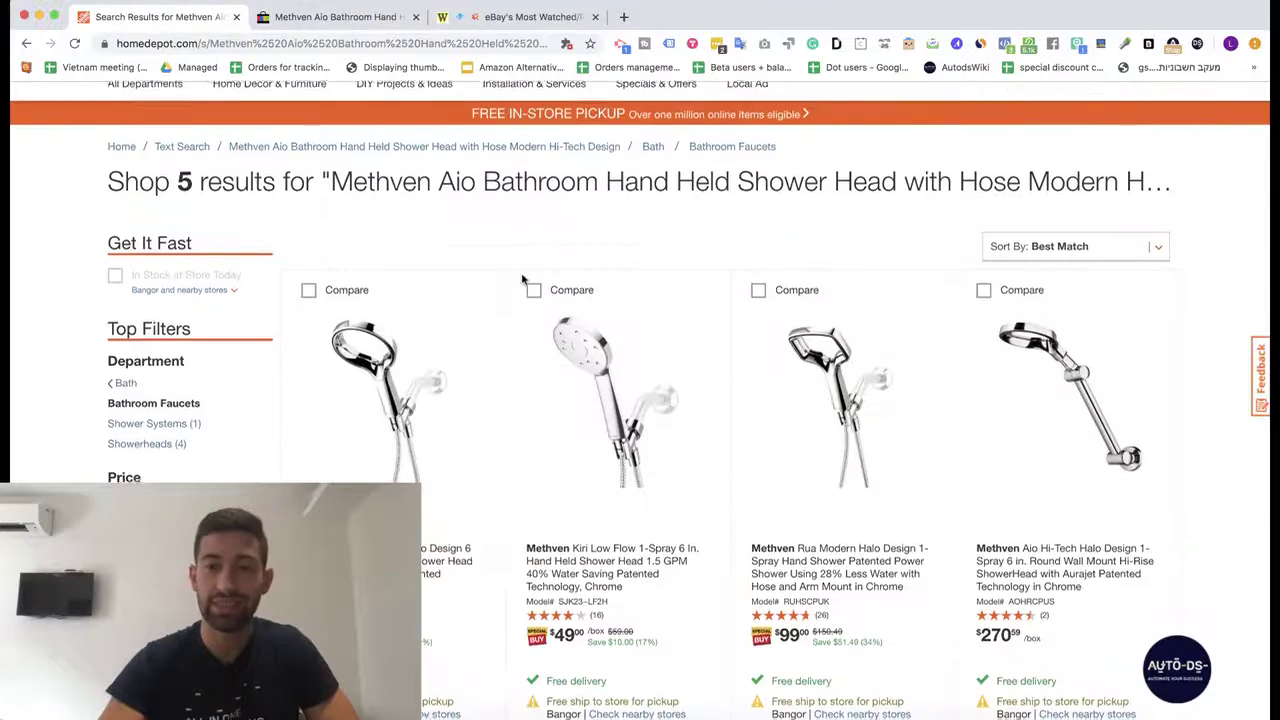
scroll(521, 279, down, 3)
scroll(521, 279, up, 2)
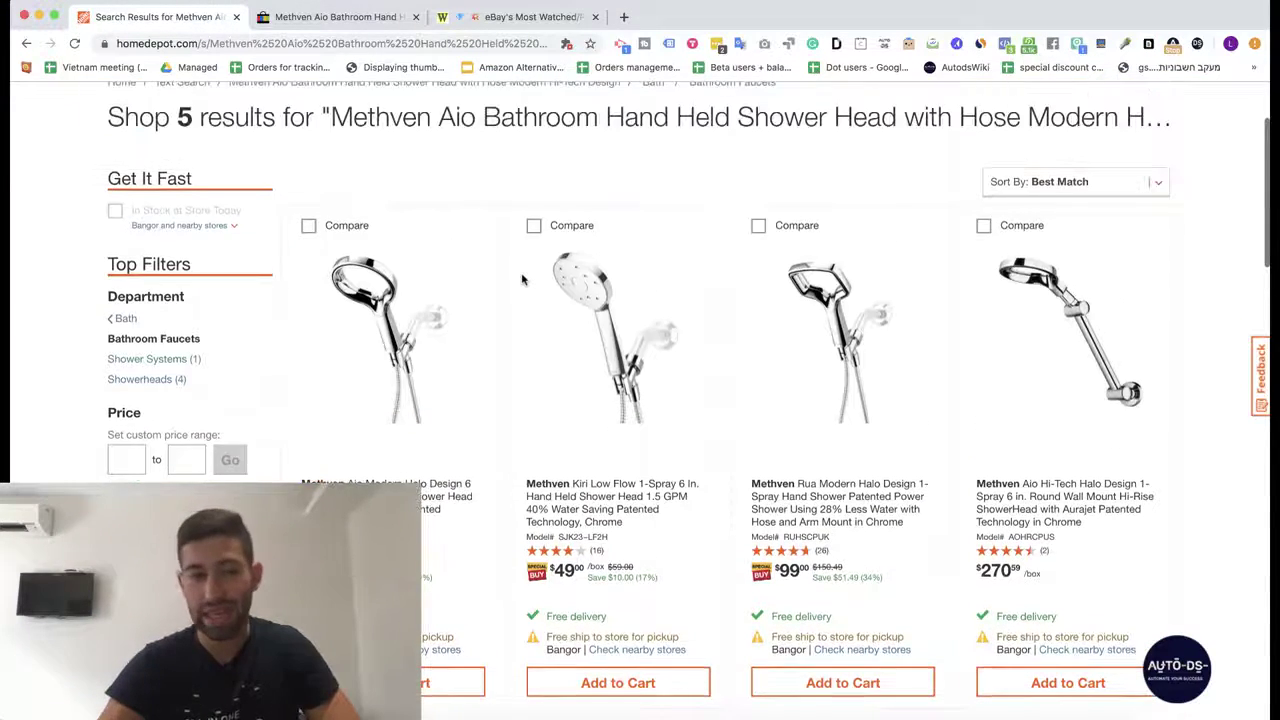
scroll(521, 279, down, 1)
scroll(521, 279, up, 3)
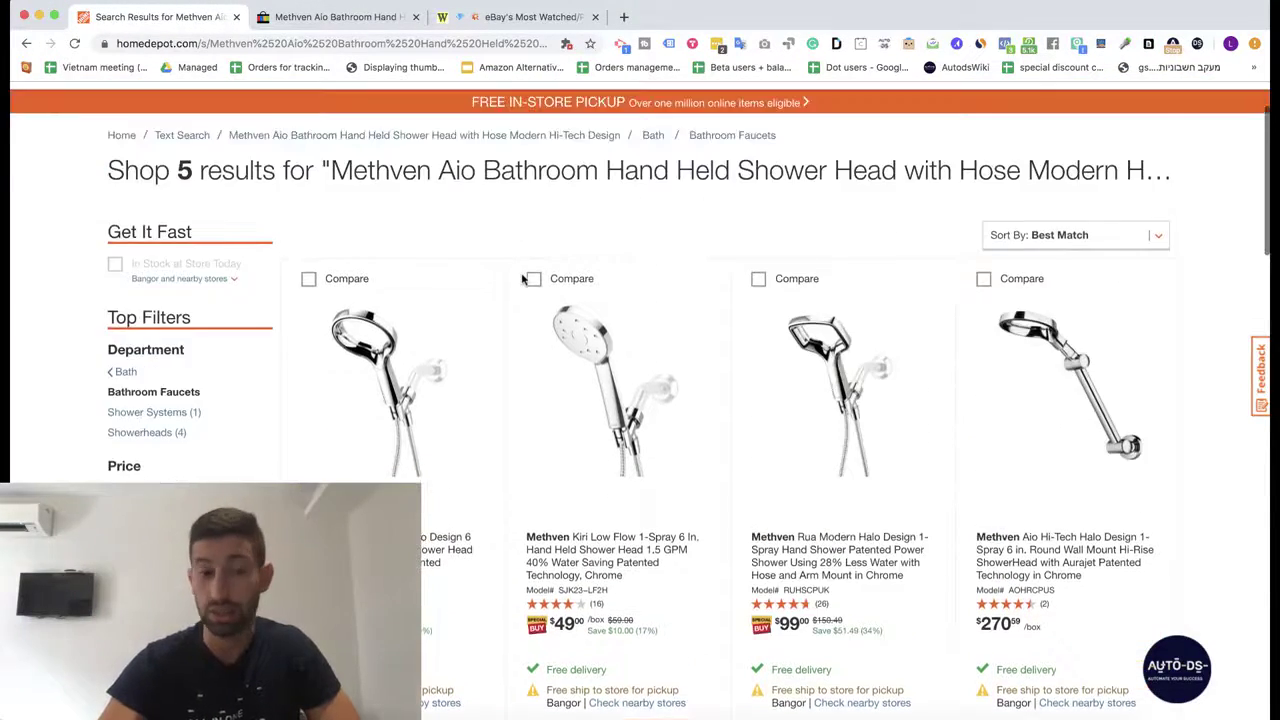
scroll(521, 279, down, 2)
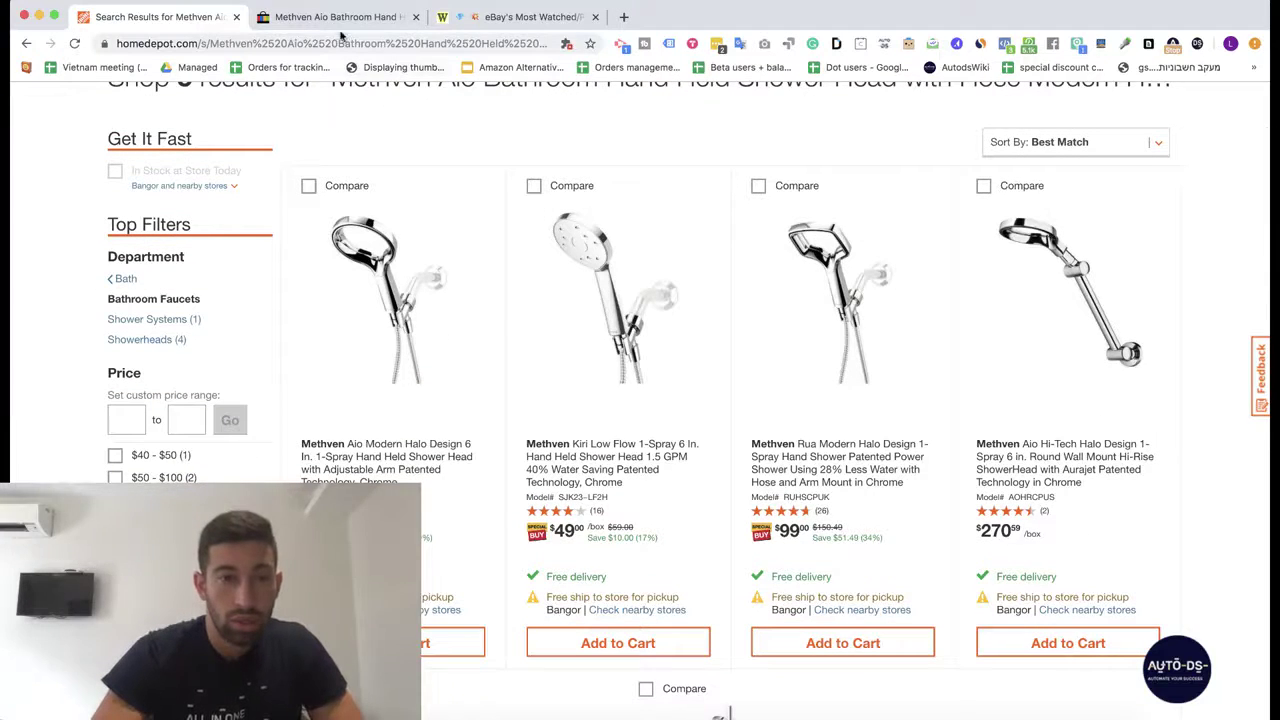
- Compare the eBay listing against Home Depot's Methven Aio Modern Halo product, ending on eBay
click(340, 17)
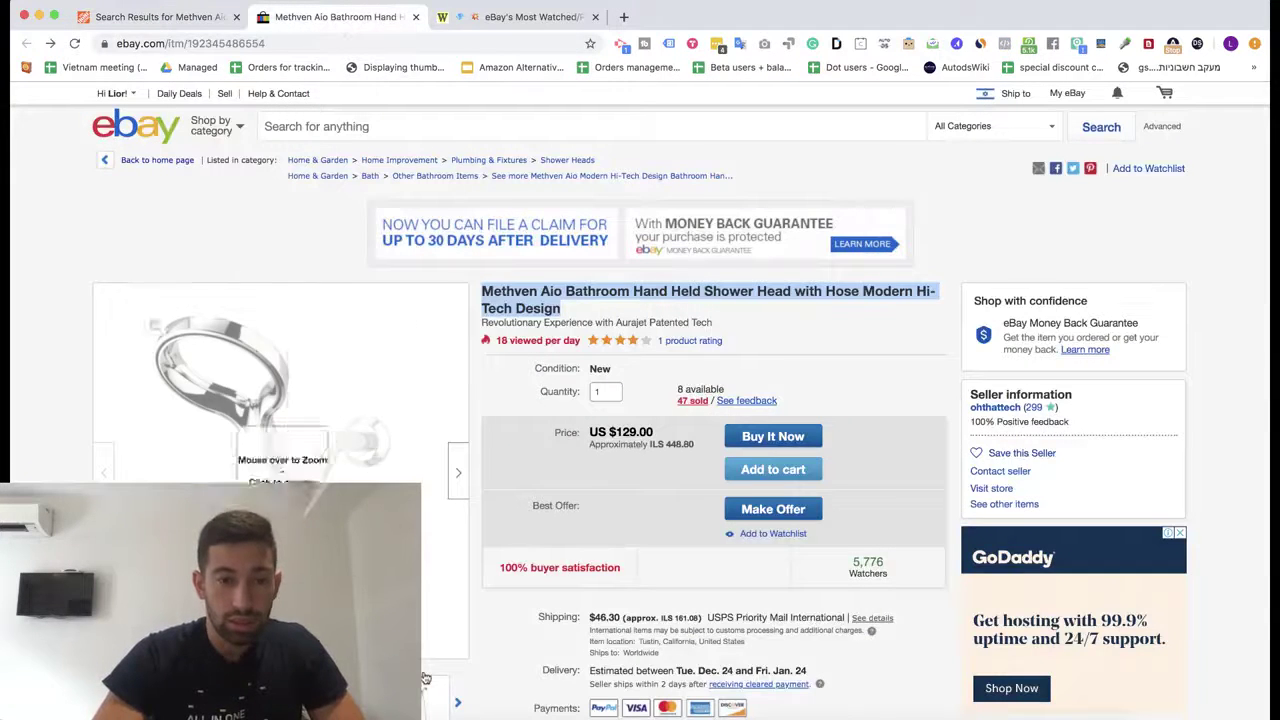
scroll(300, 440, down, 3)
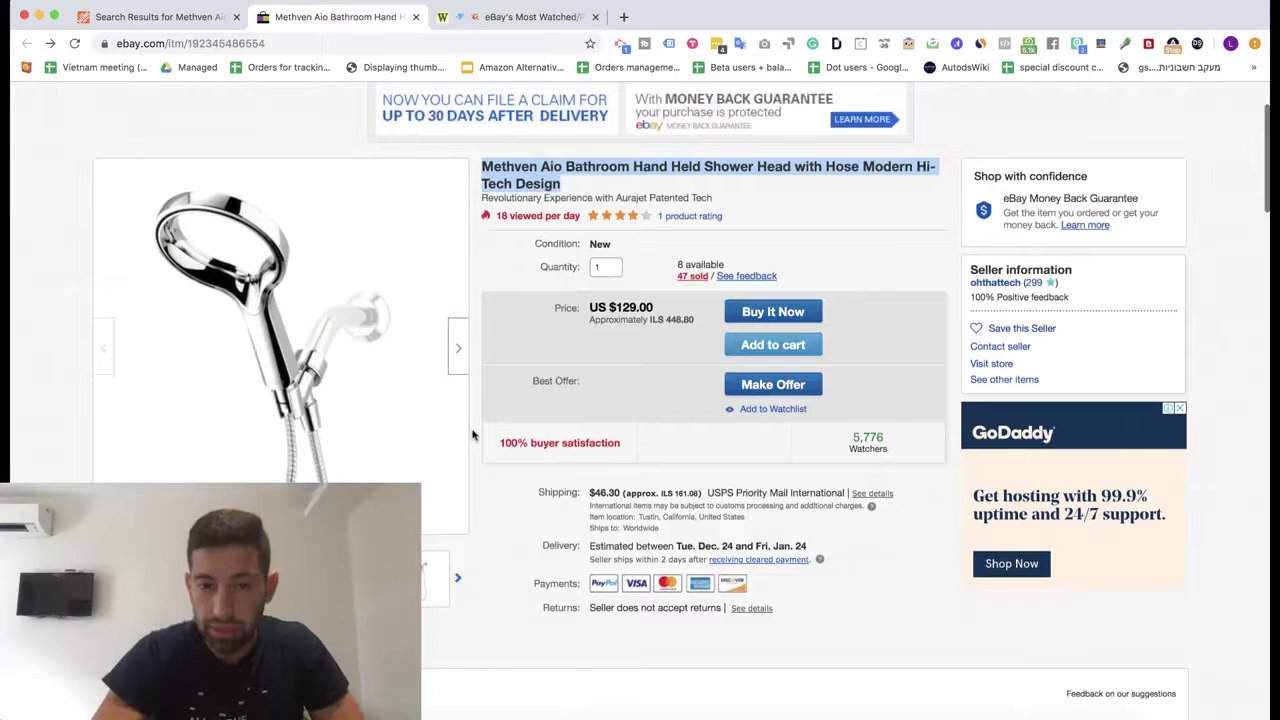
scroll(473, 434, down, 2)
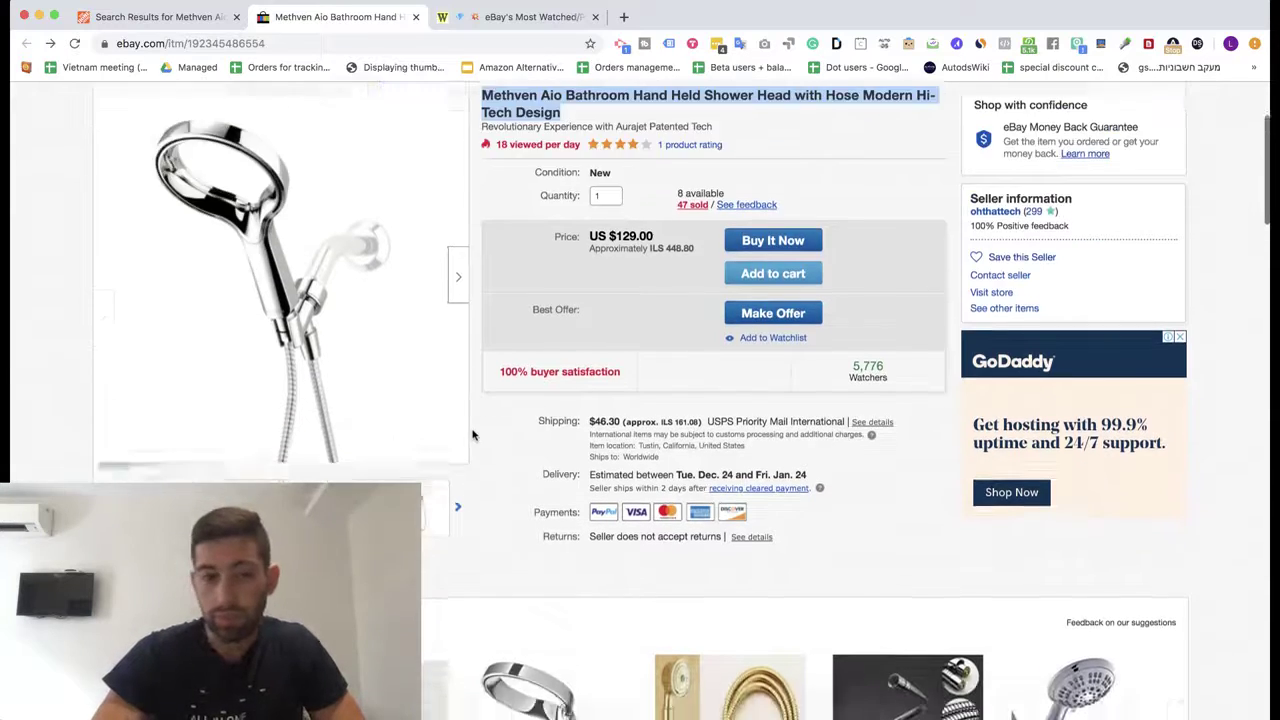
scroll(473, 434, down, 5)
scroll(473, 434, up, 7)
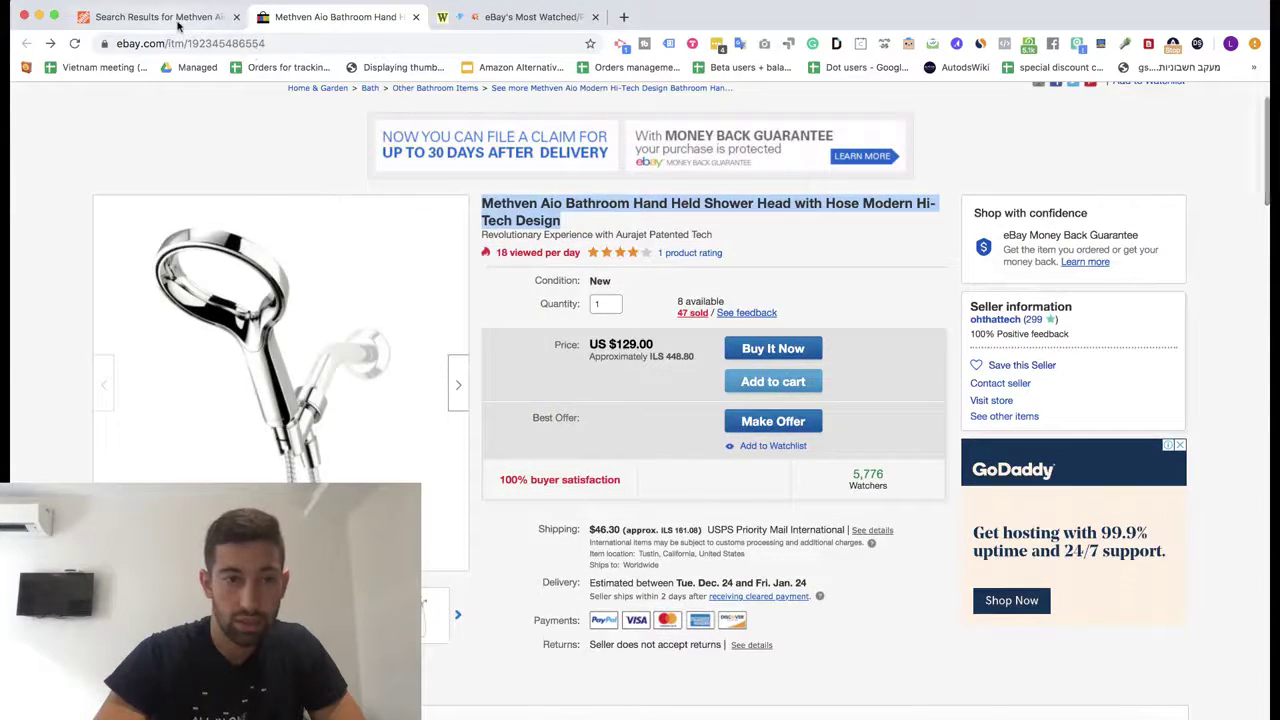
click(180, 18)
scroll(372, 268, down, 5)
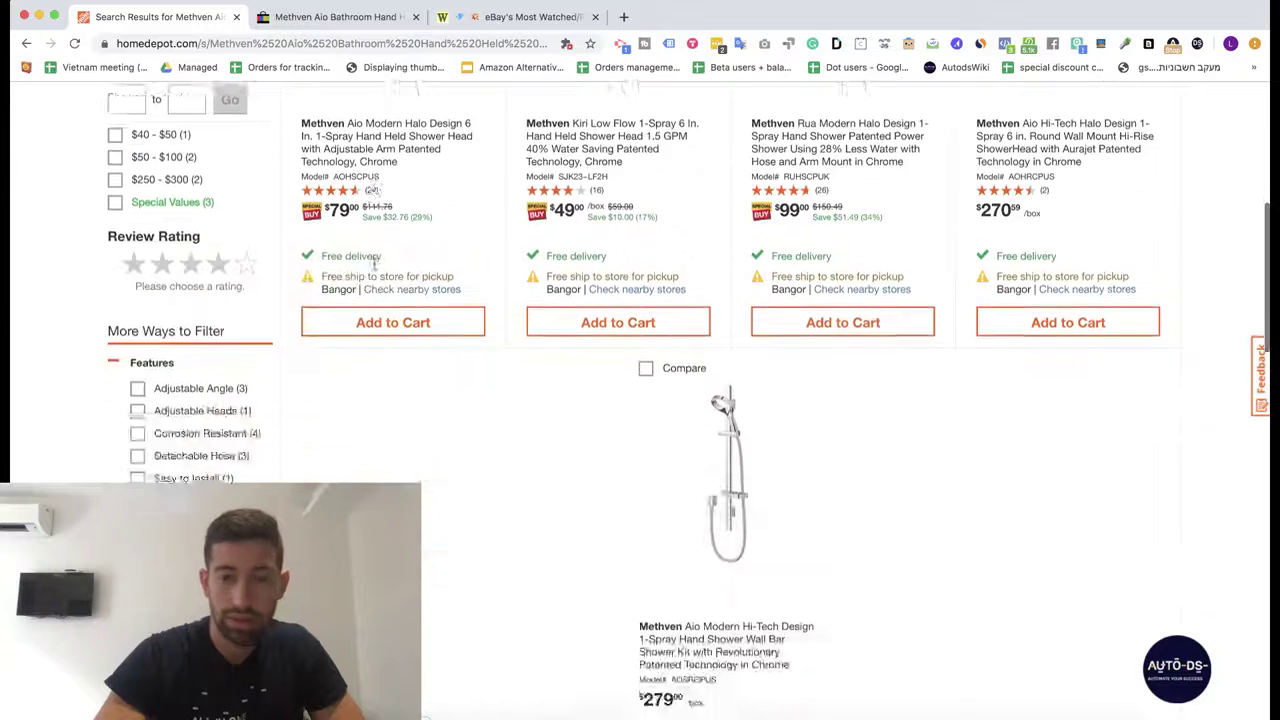
scroll(373, 263, up, 4)
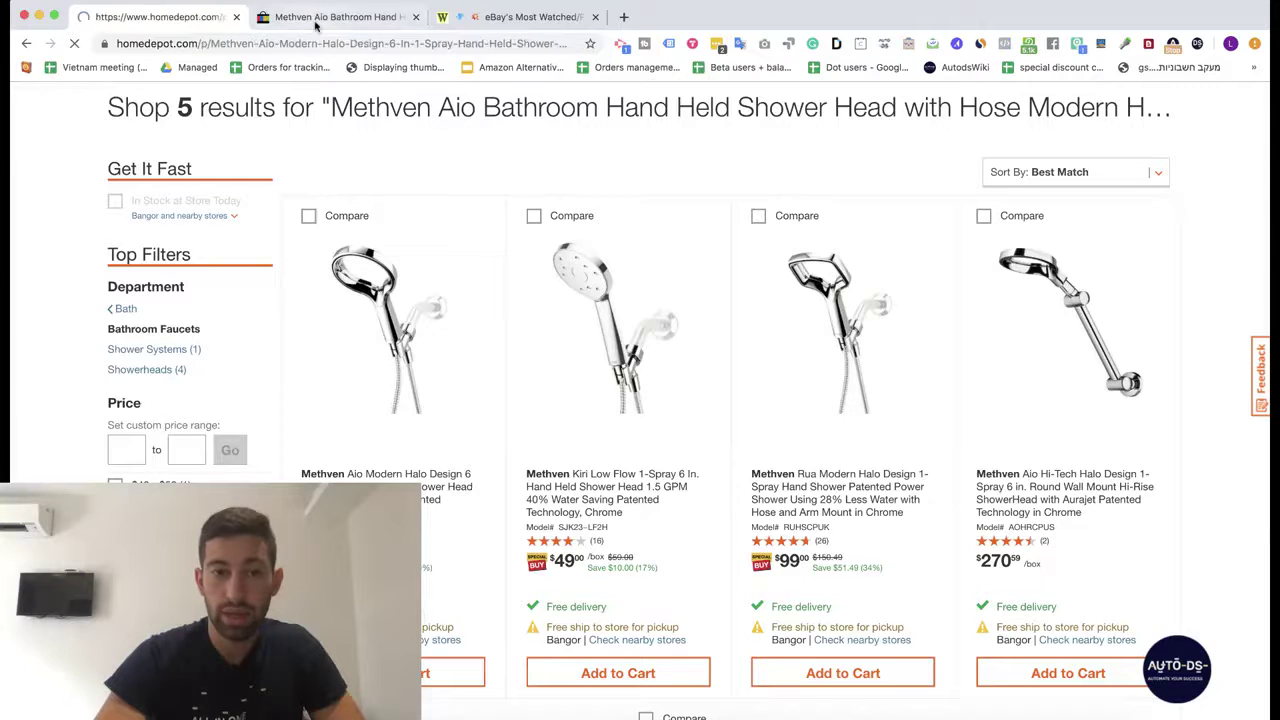
key(ctrl+Tab)
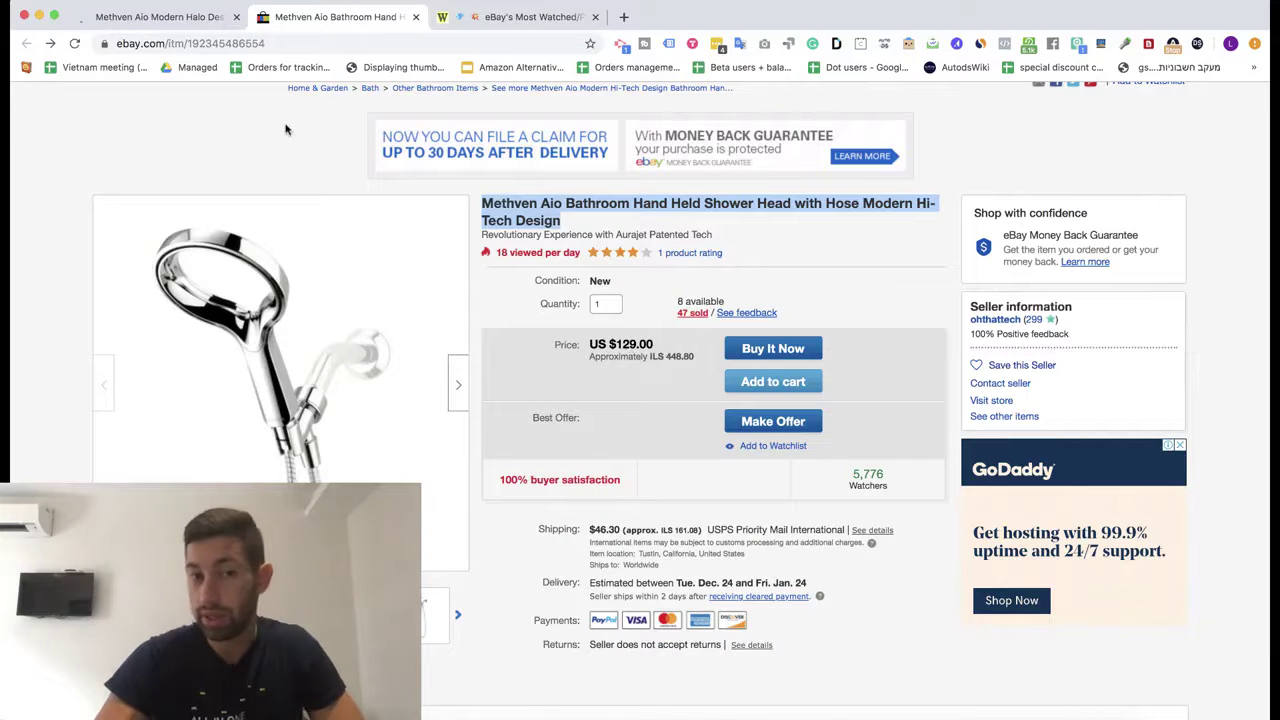
- Calculate 129*0.81 = 104.49 in Alfred, then view the $129.00 eBay listing
click(200, 22)
key(alt+space)
text(1)
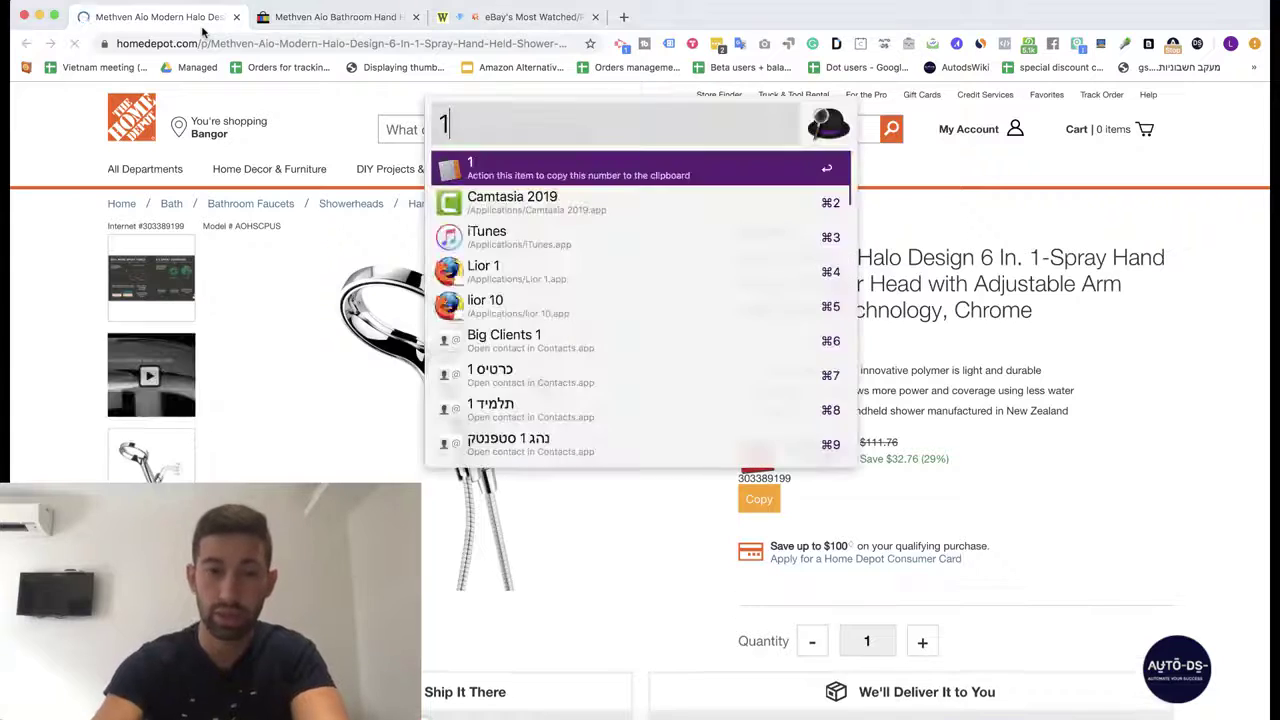
text(29.)
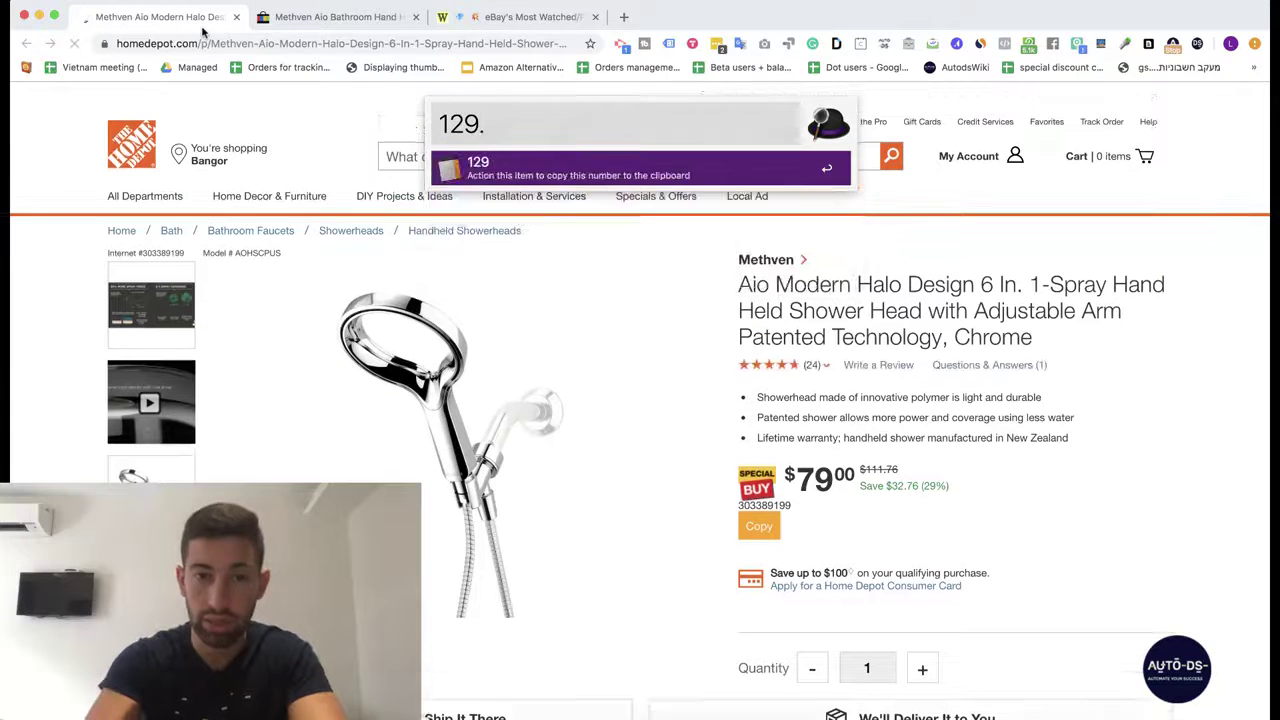
text(0.81)
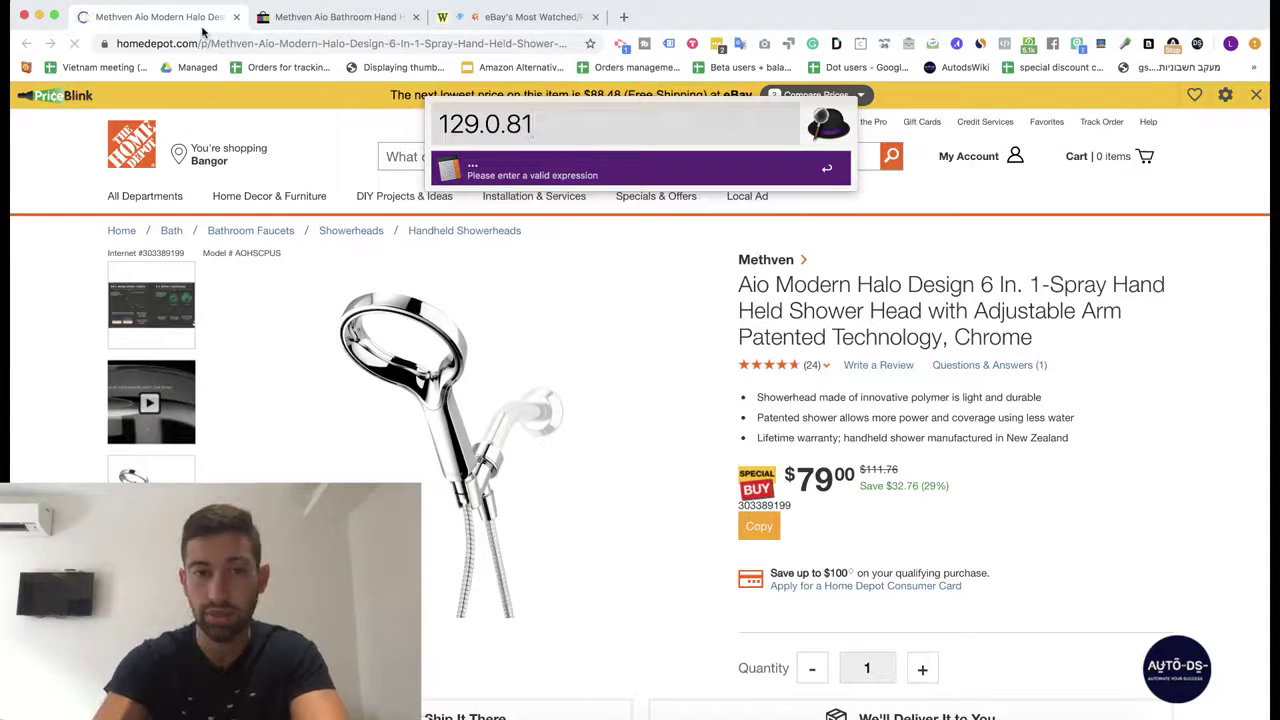
key(Escape)
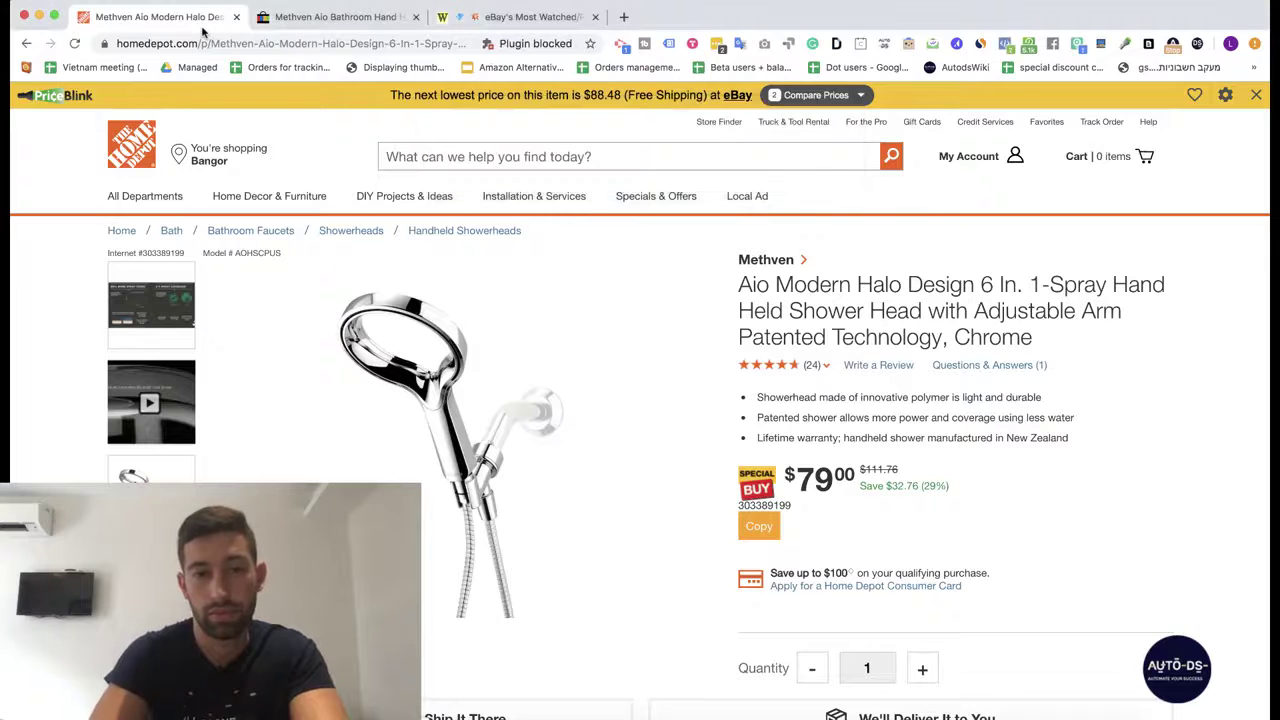
key(alt+space)
text(129*)
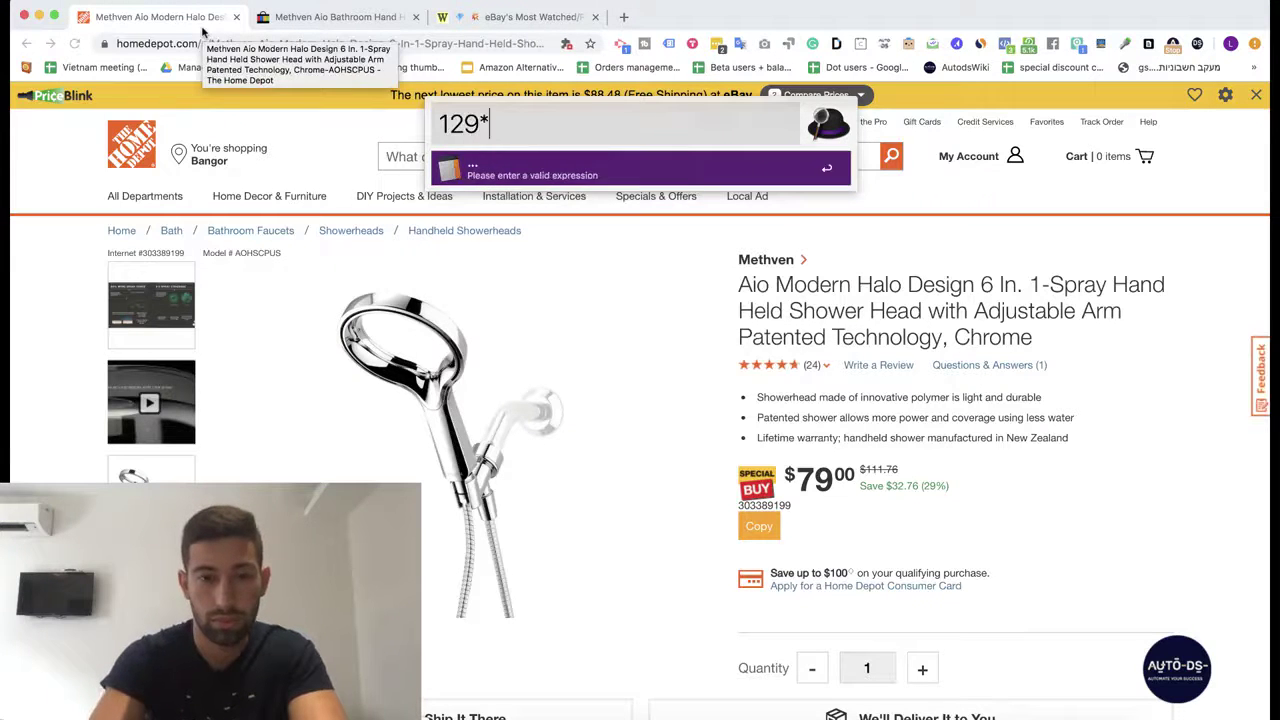
text(0.)
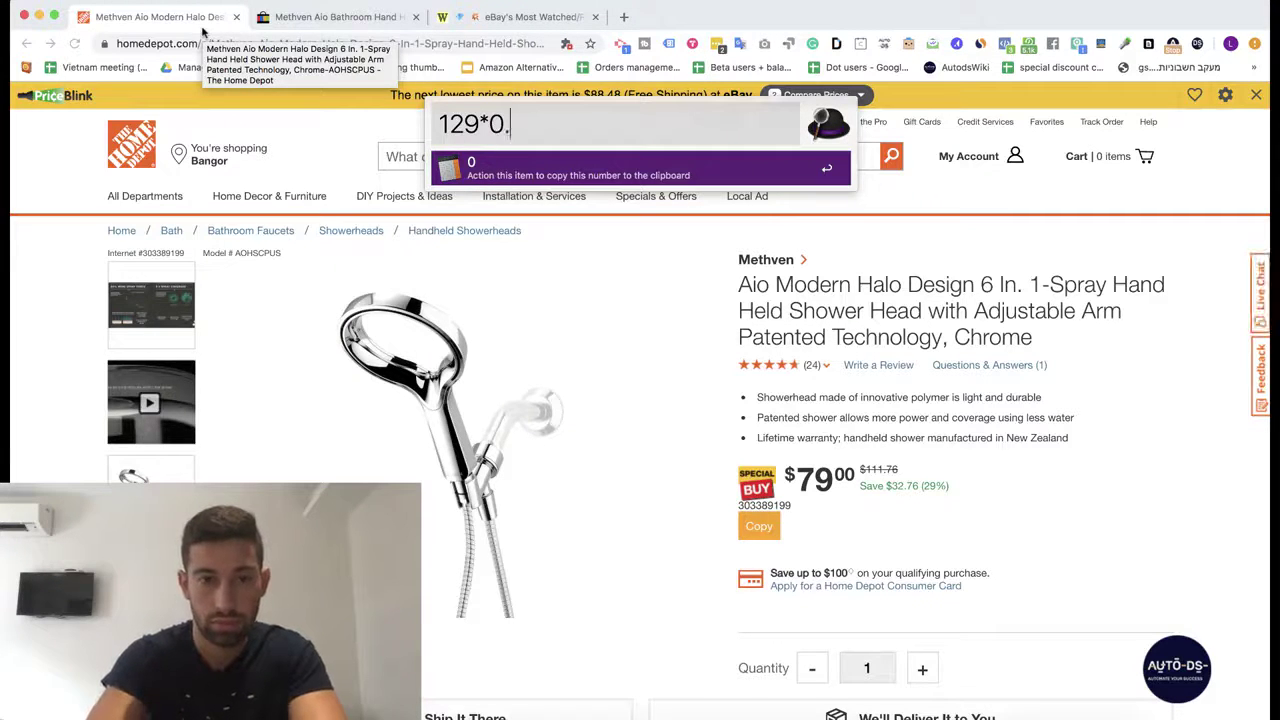
text(81)
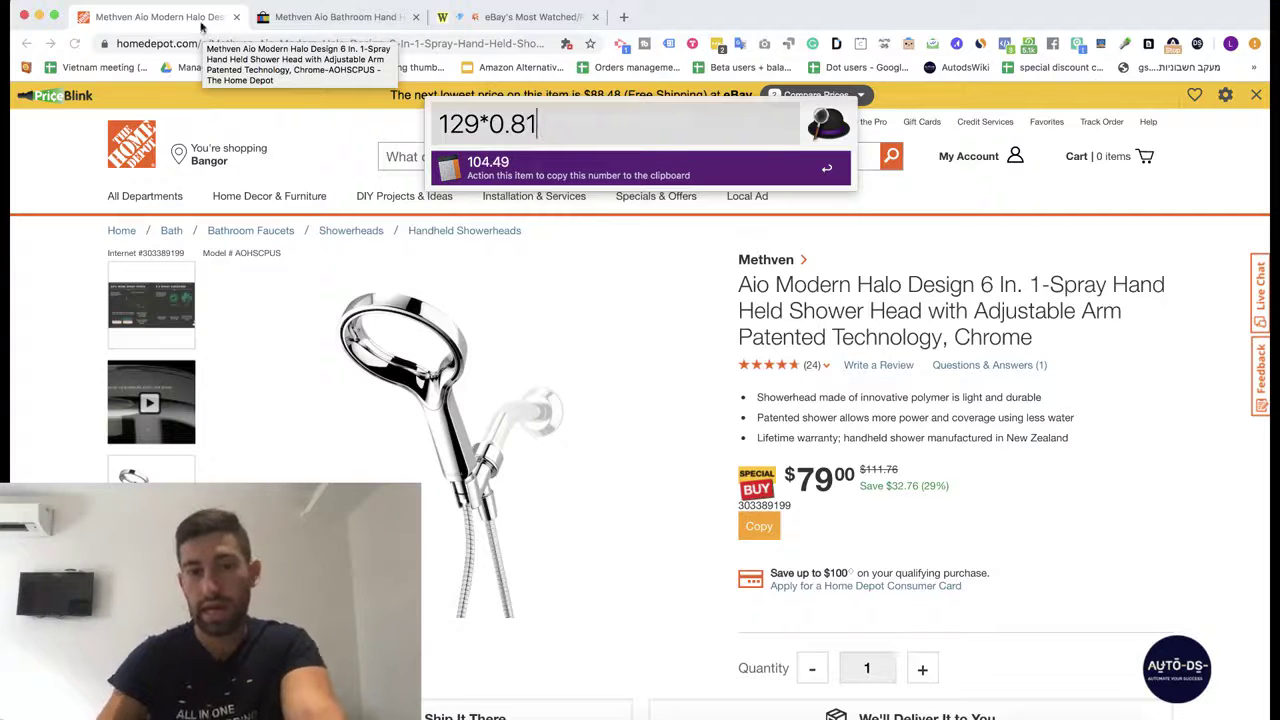
click(288, 19)
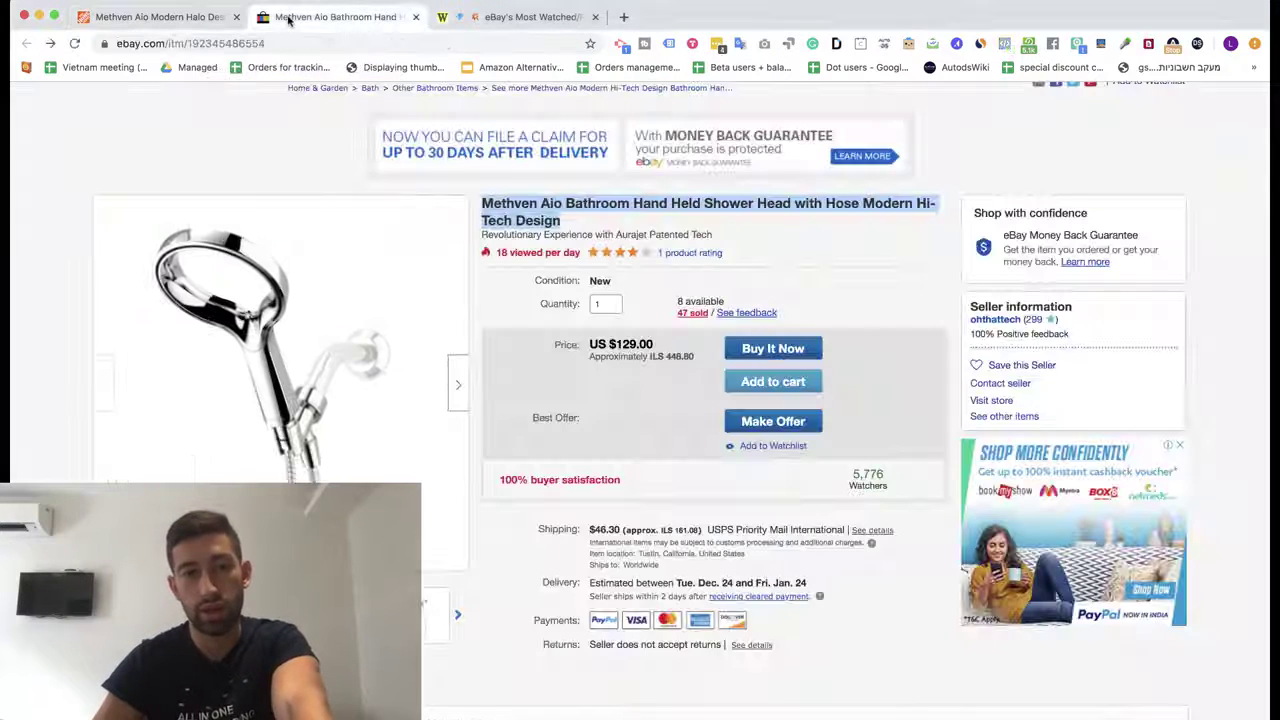
- Compare the Home Depot Methven product page with the eBay listing side by side
click(196, 19)
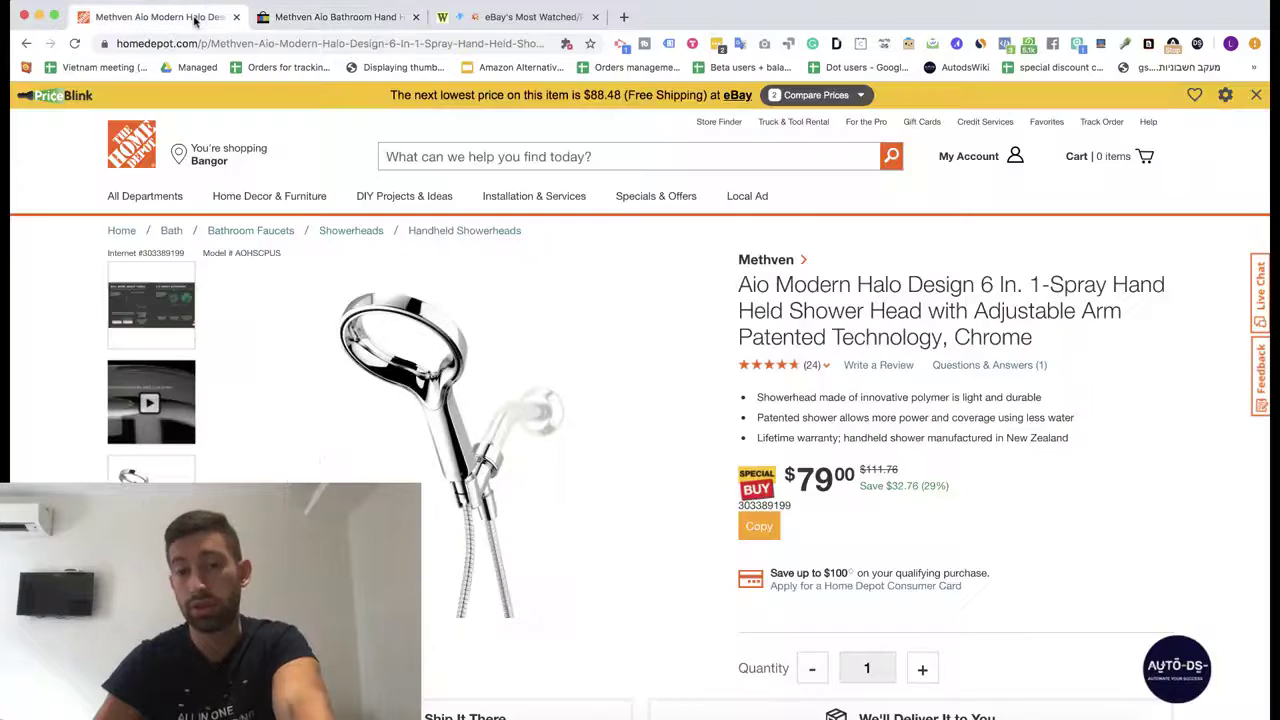
scroll(604, 306, down, 3)
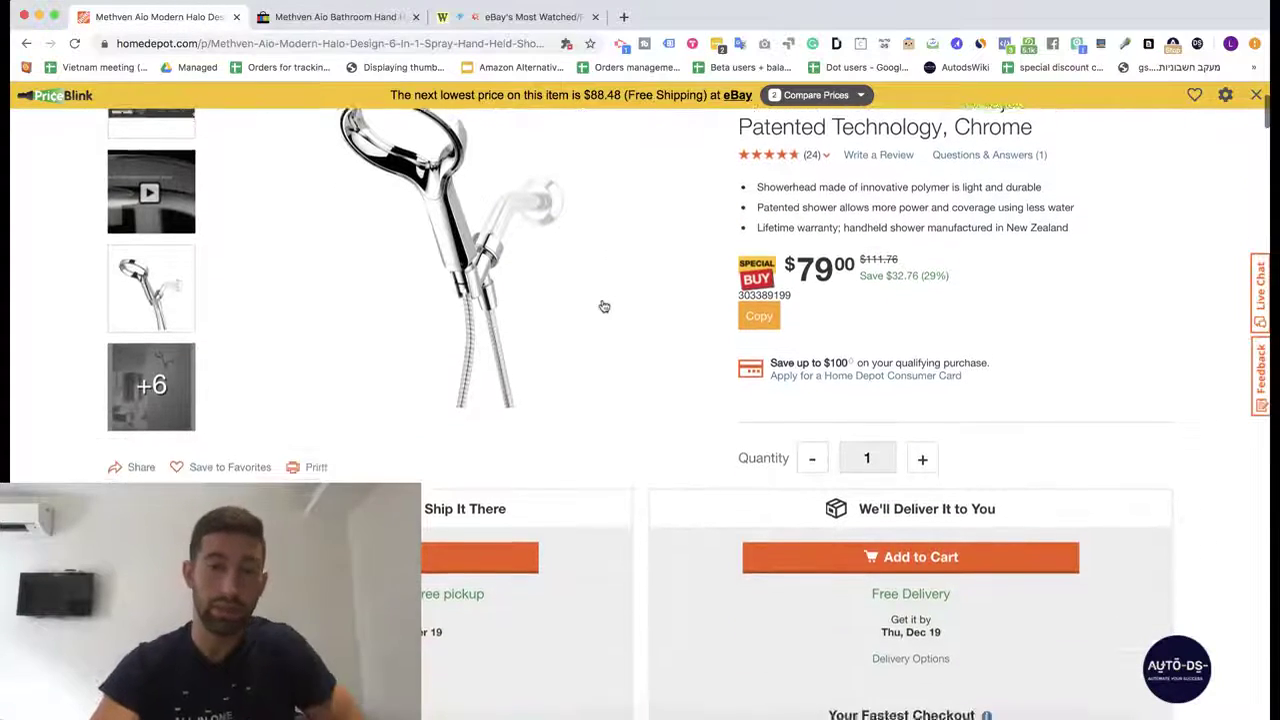
scroll(605, 305, up, 4)
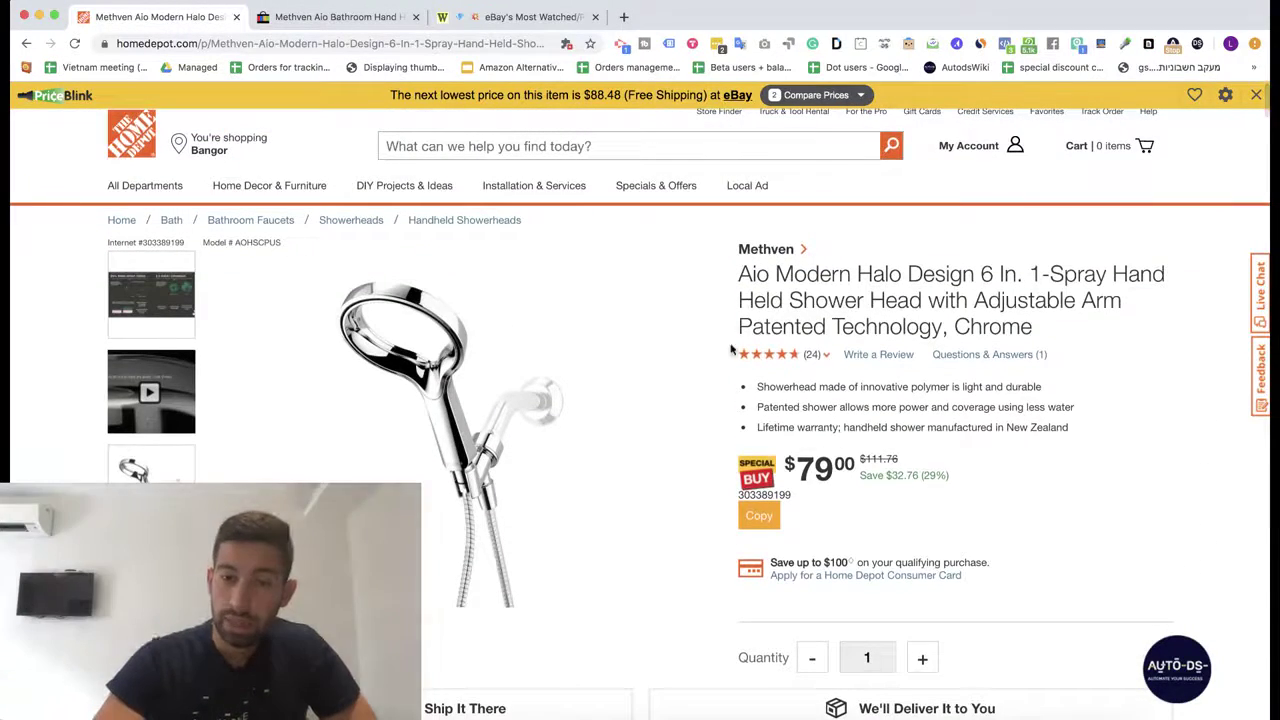
click(292, 18)
scroll(494, 480, down, 10)
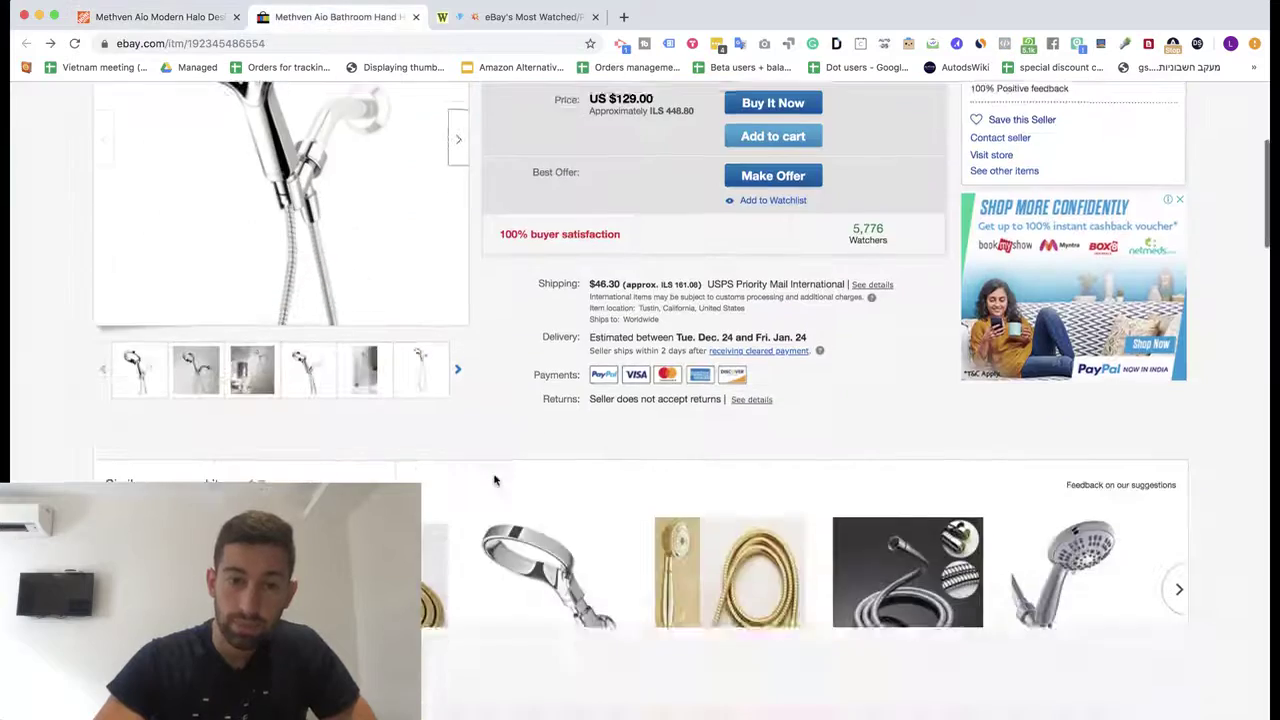
scroll(494, 480, down, 10)
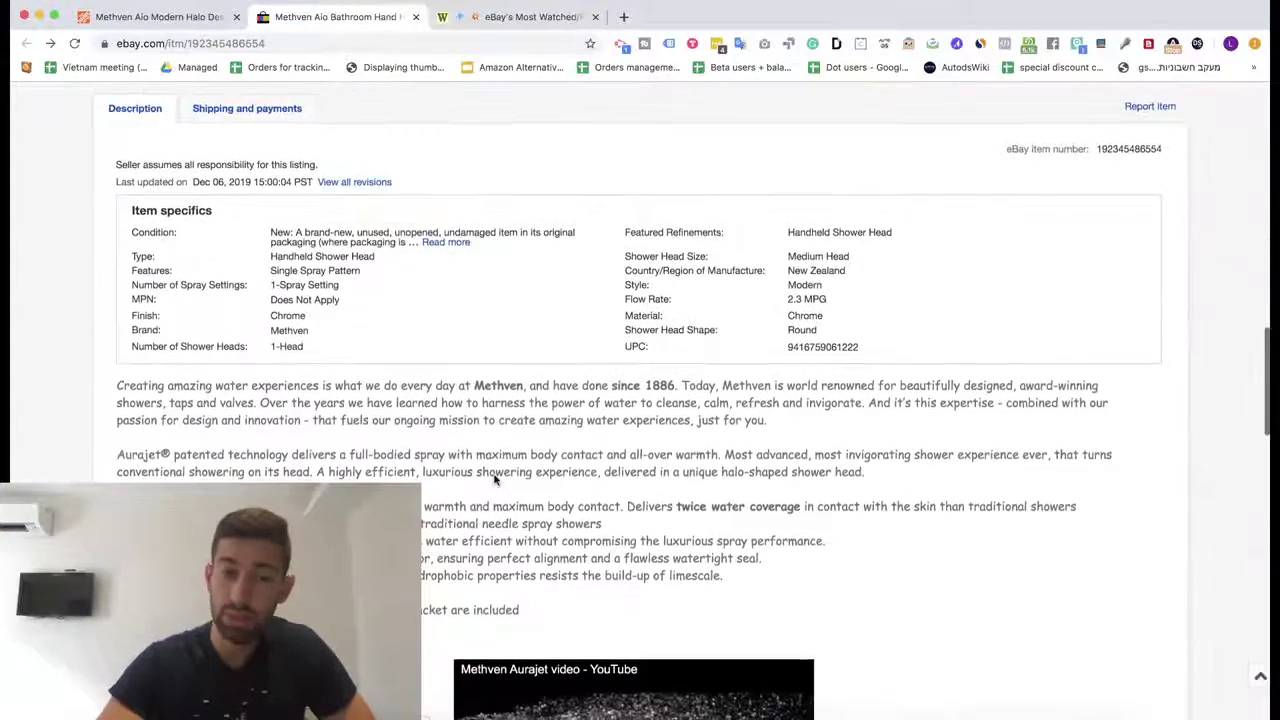
scroll(494, 480, down, 1)
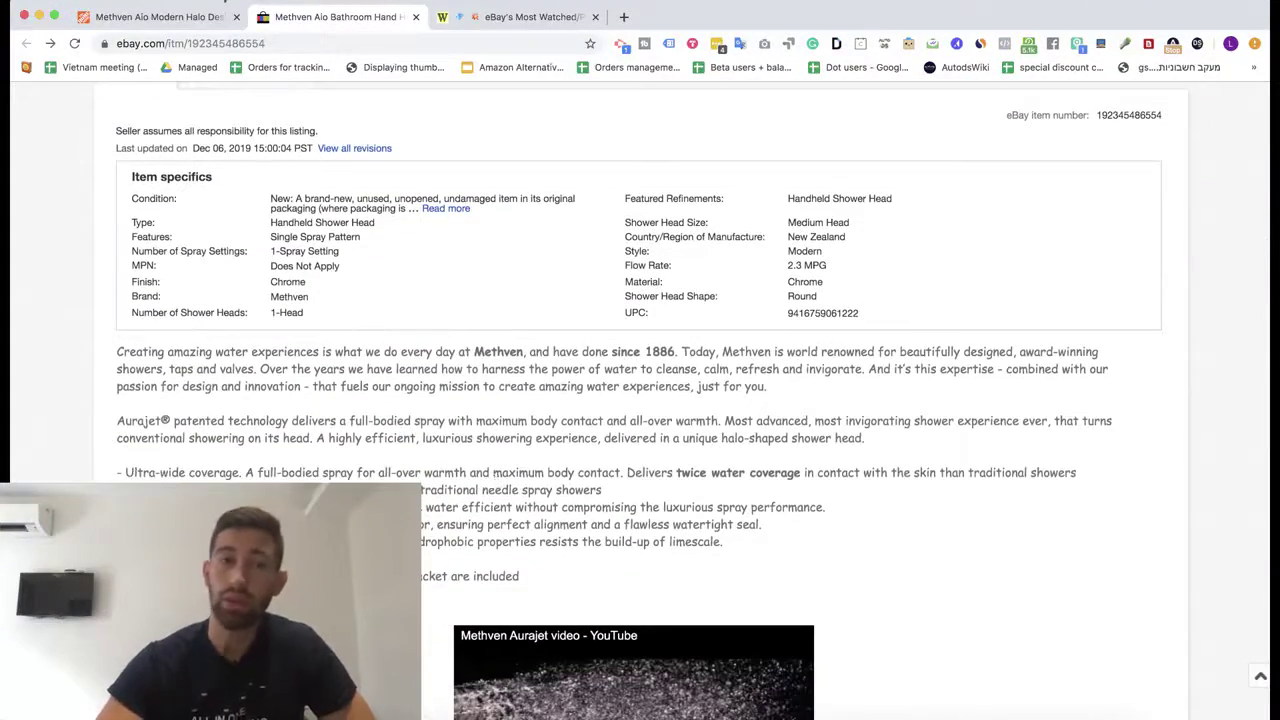
click(200, 18)
scroll(520, 343, down, 3)
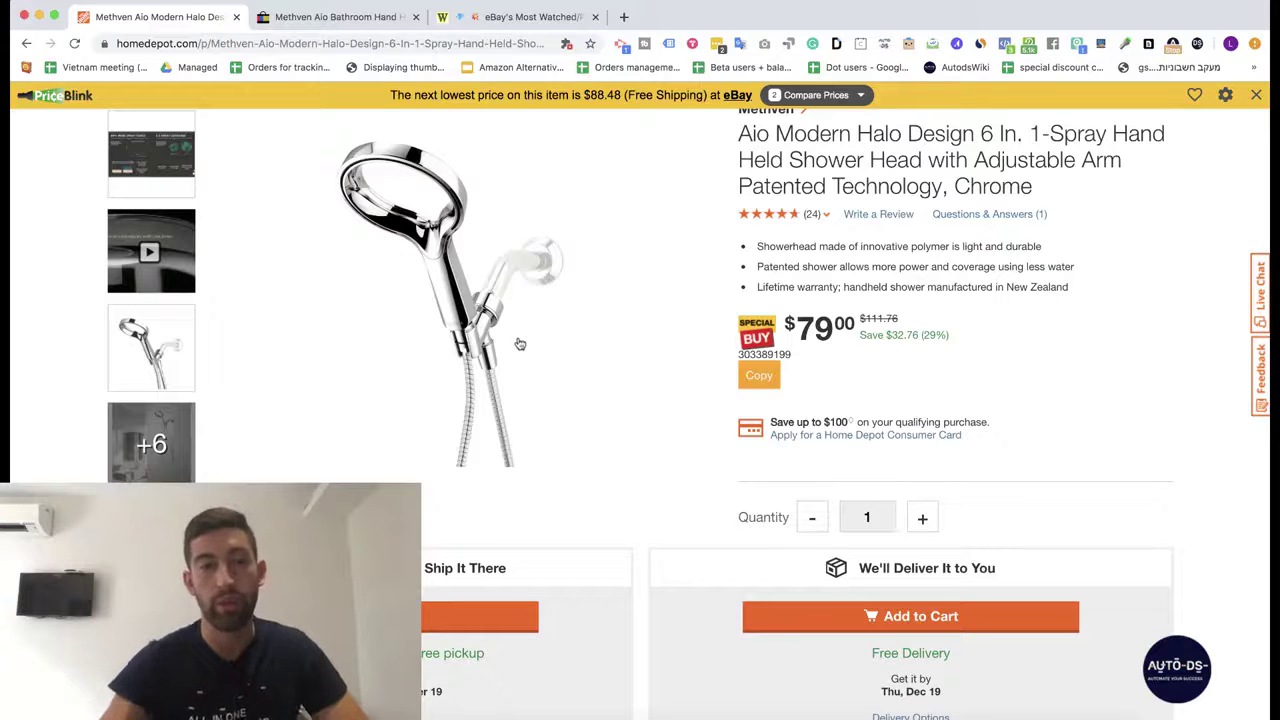
- Check the eBay and WatchCount tabs, then return Home Depot to its 5 search results
click(380, 26)
scroll(534, 332, up, 15)
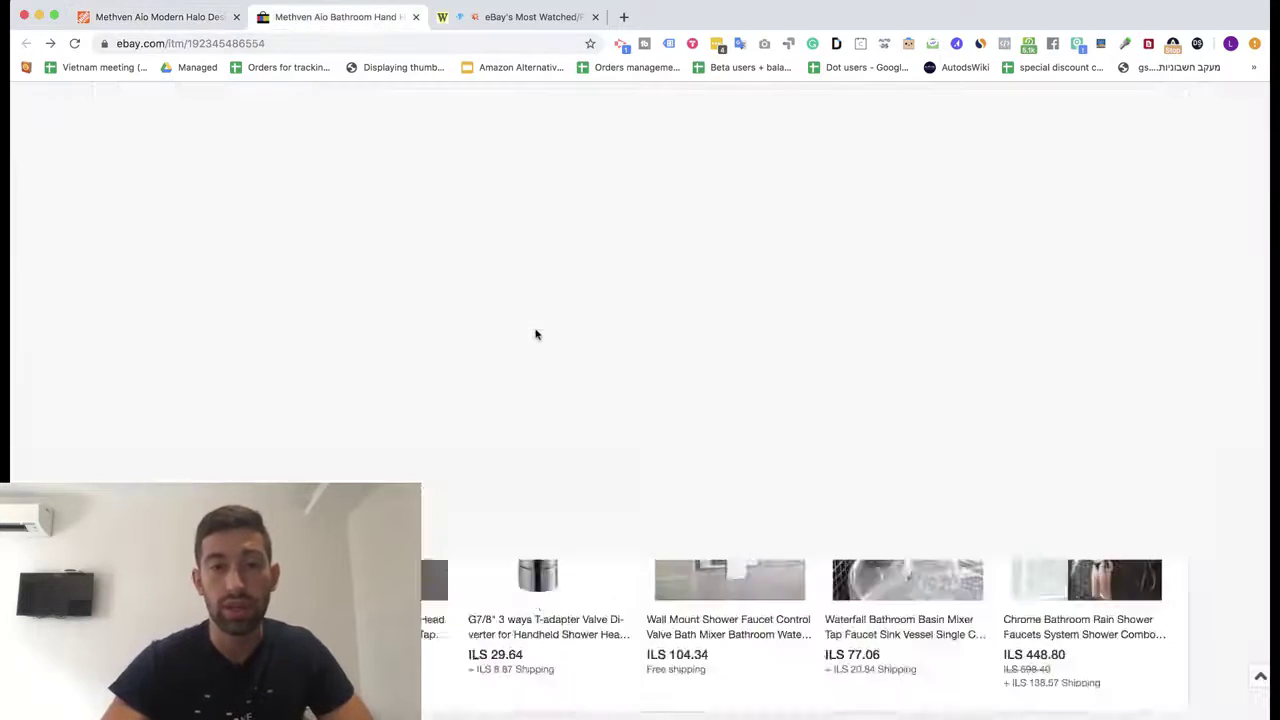
click(537, 331)
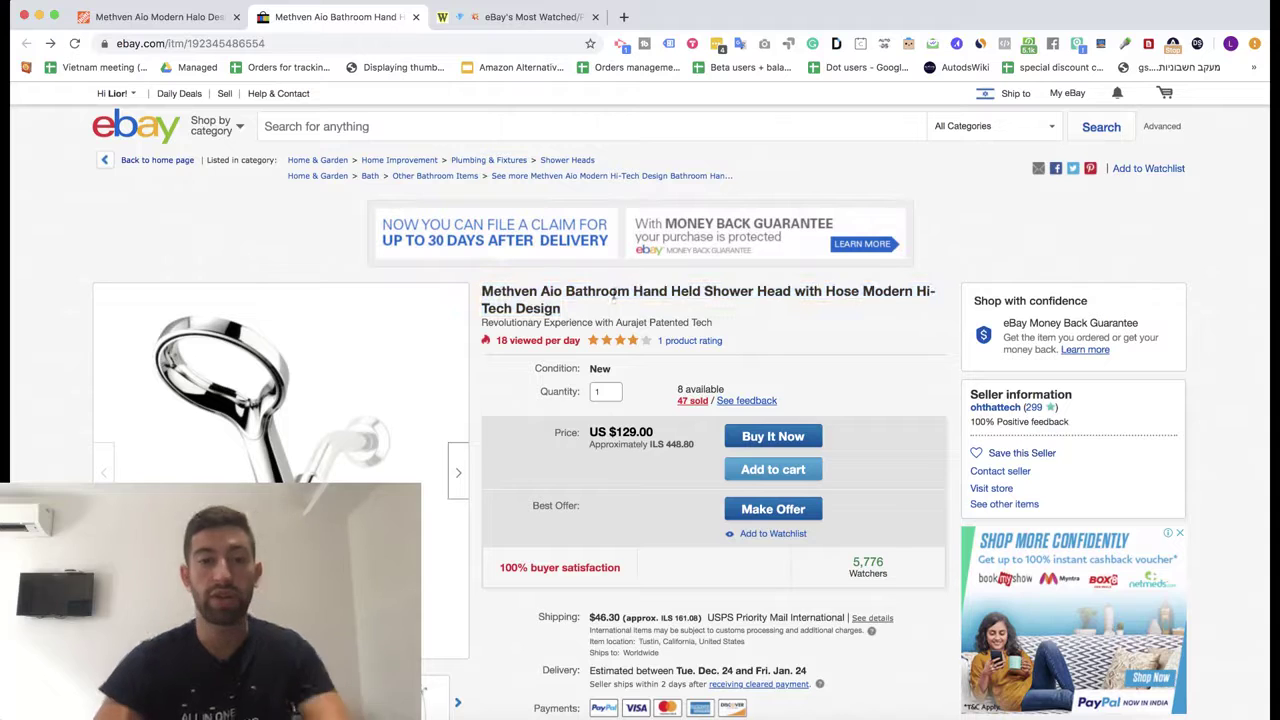
click(481, 22)
click(192, 19)
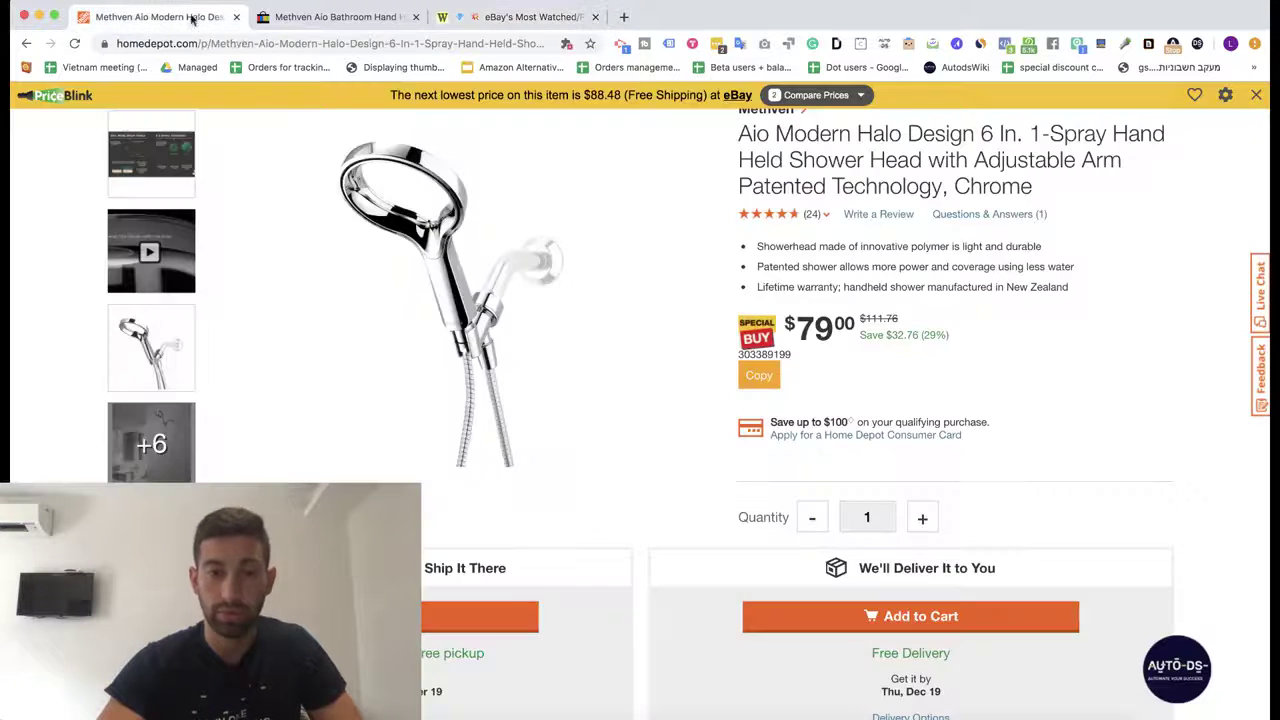
scroll(537, 194, up, 3)
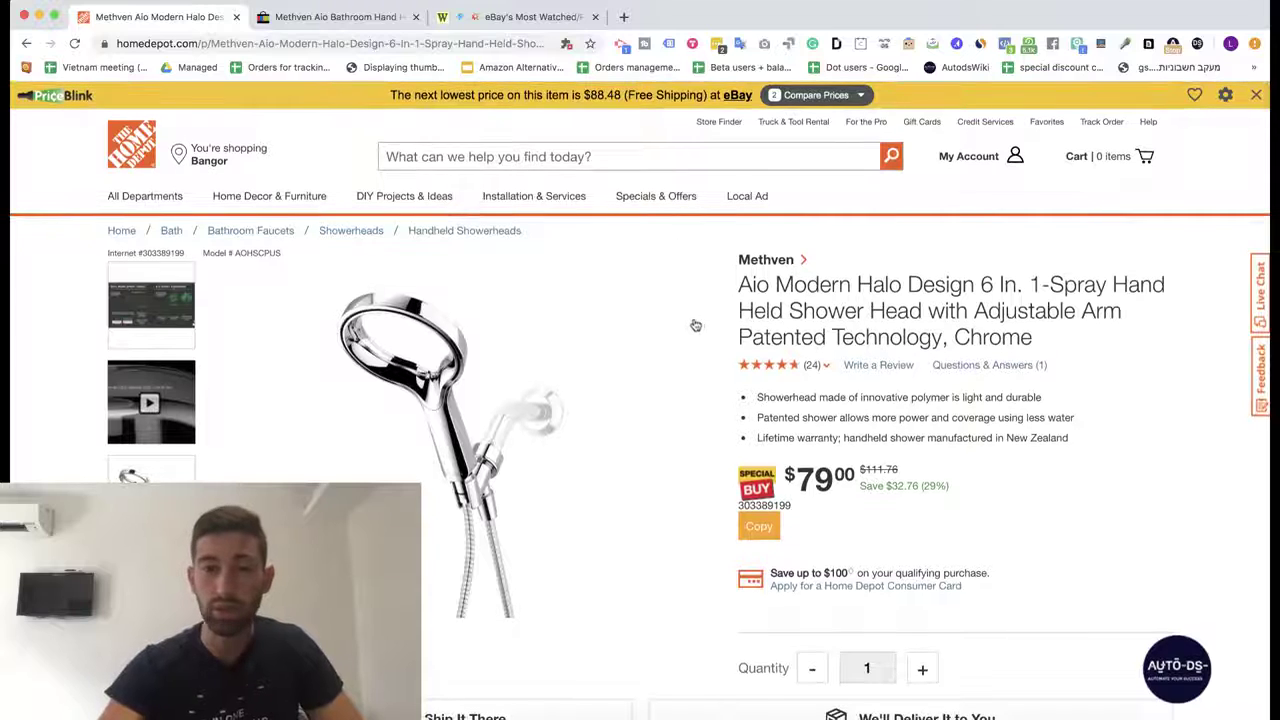
click(25, 46)
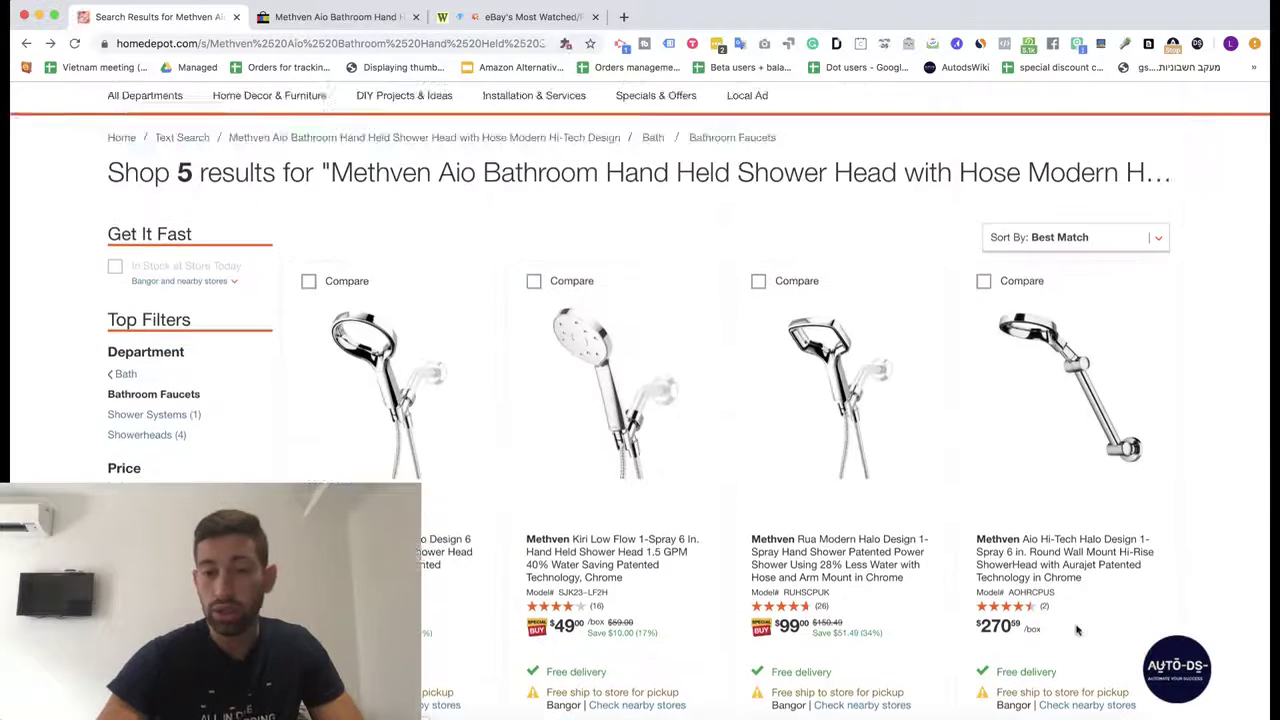
- Clear the old IDs in the AutoDS Item Grabber and extract the Home Depot item IDs
click(1160, 660)
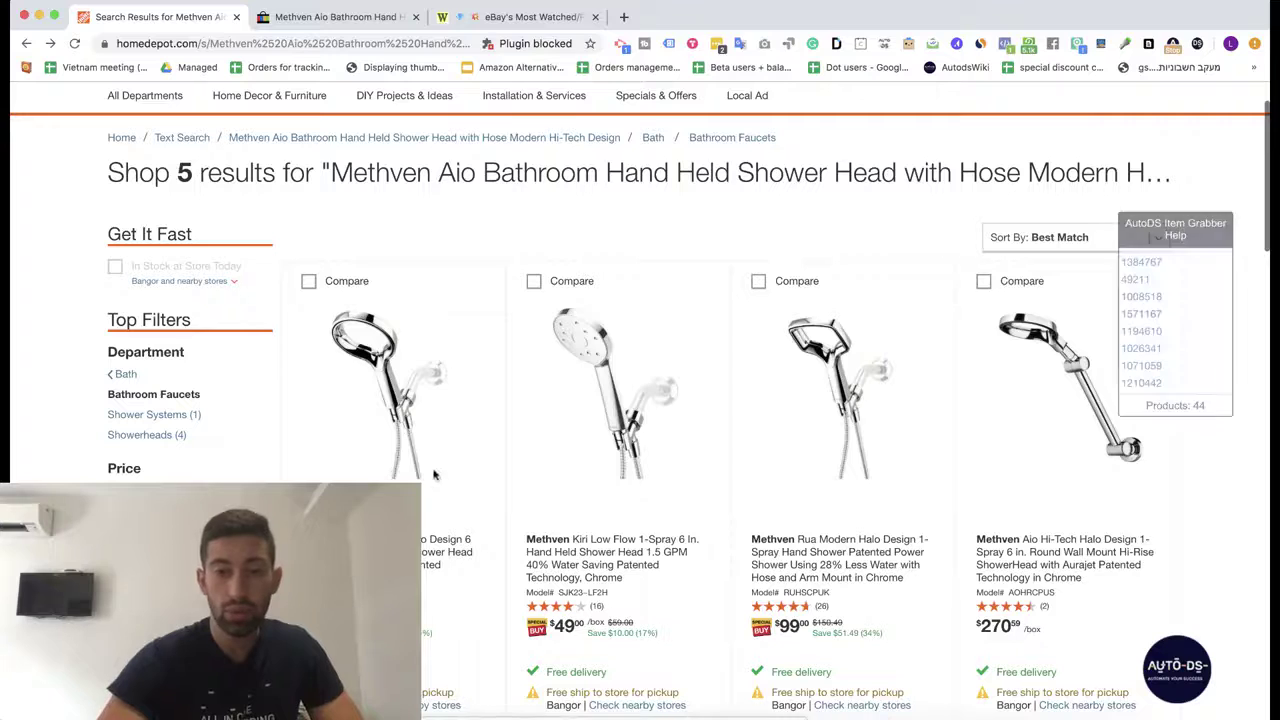
click(1198, 529)
click(1153, 529)
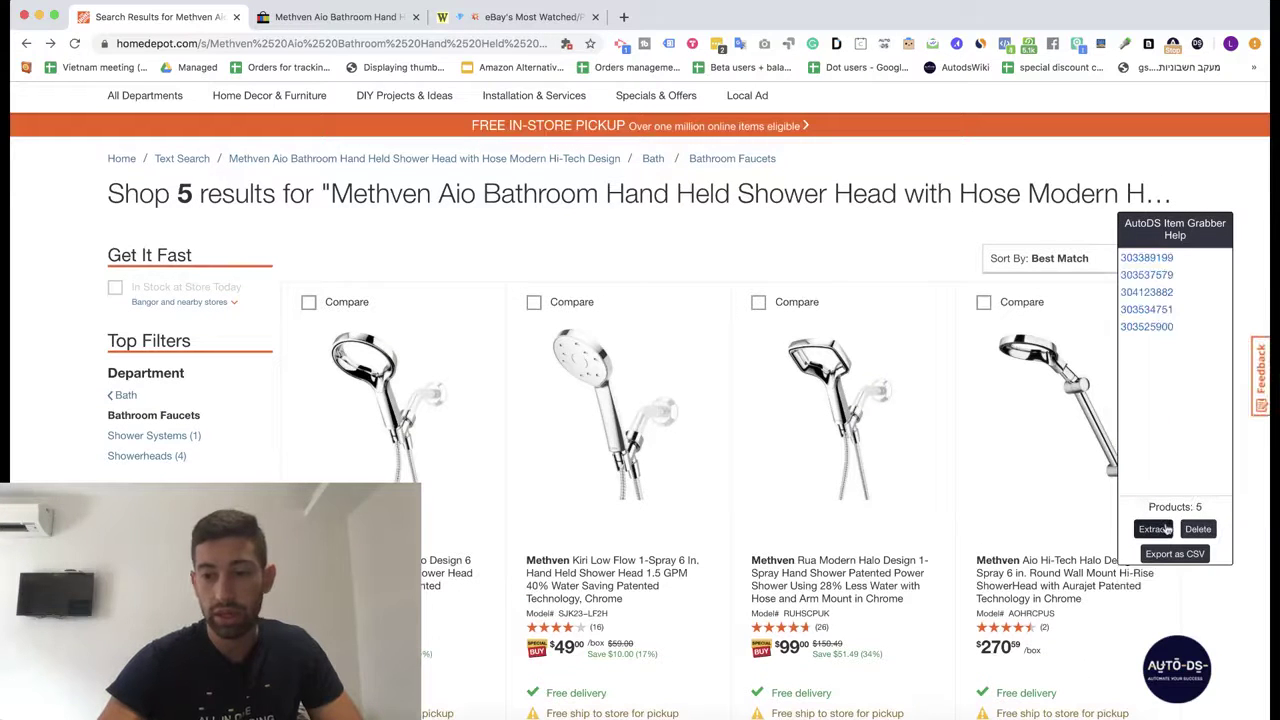
- Select the five extracted item IDs, then return to the eBay Methven Aio listing
scroll(1053, 489, down, 2)
drag(1178, 334, 1120, 257)
scroll(870, 292, up, 4)
scroll(872, 293, down, 3)
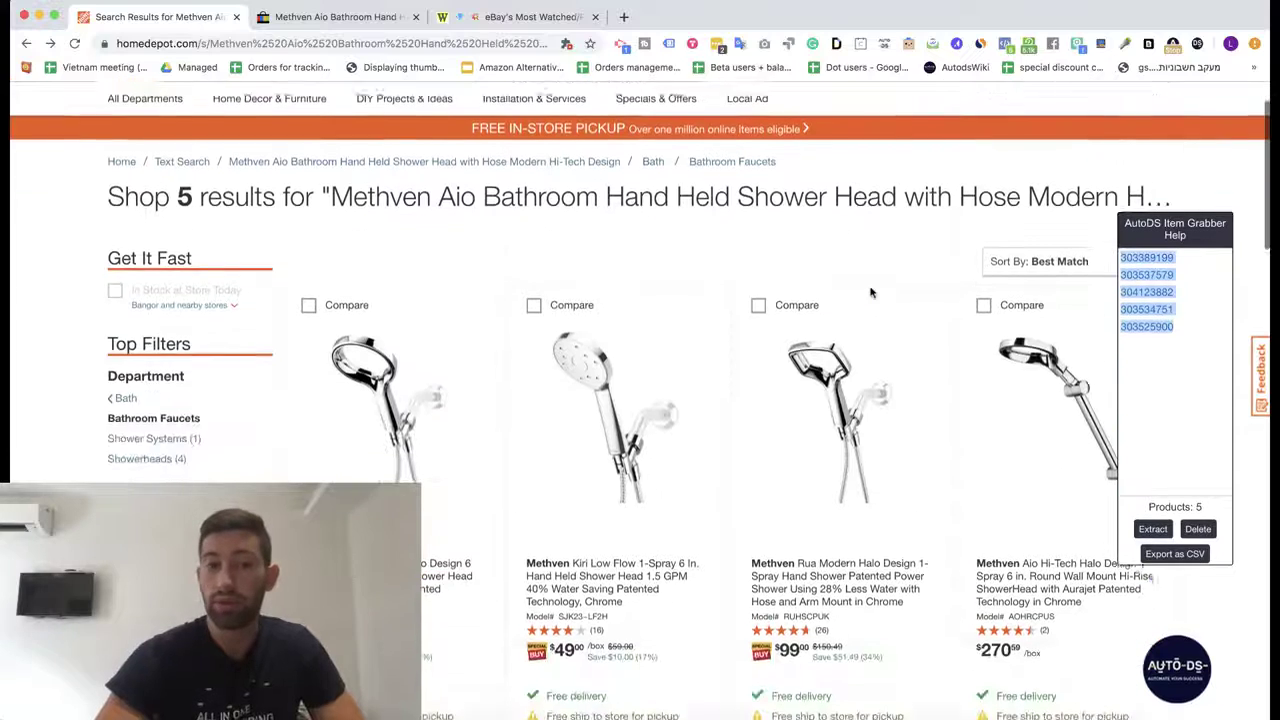
scroll(872, 293, down, 5)
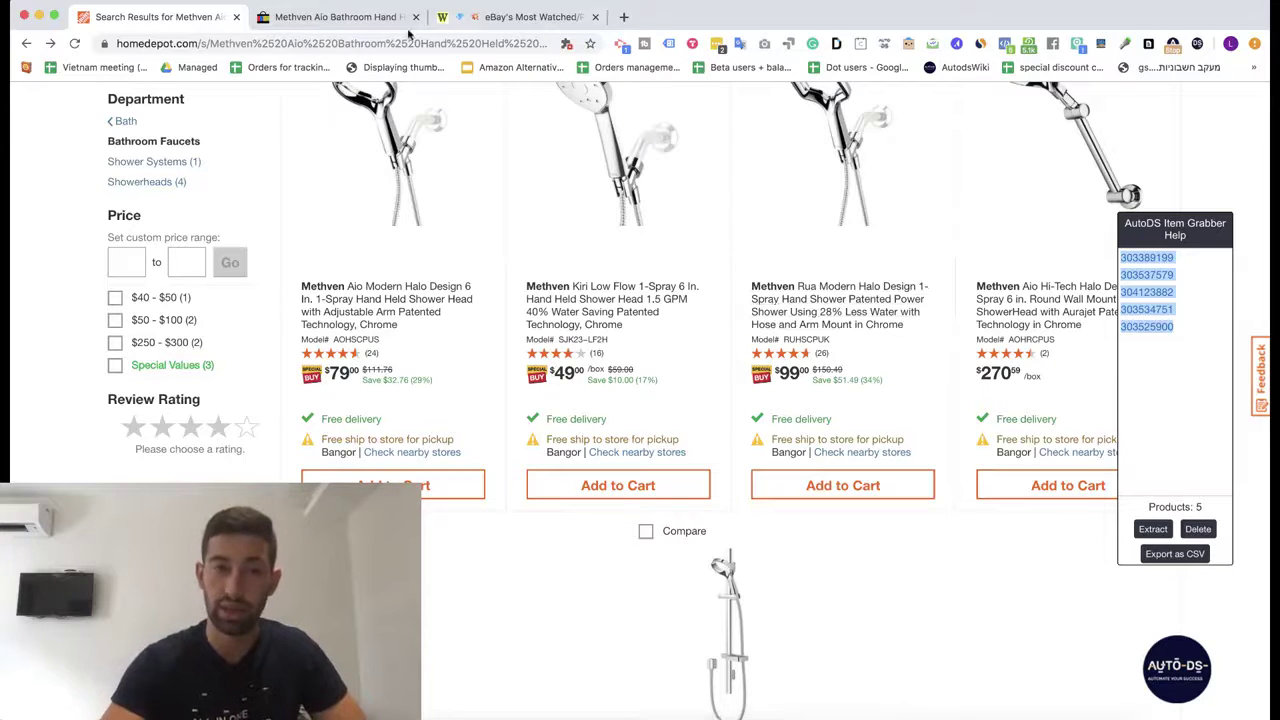
click(371, 18)
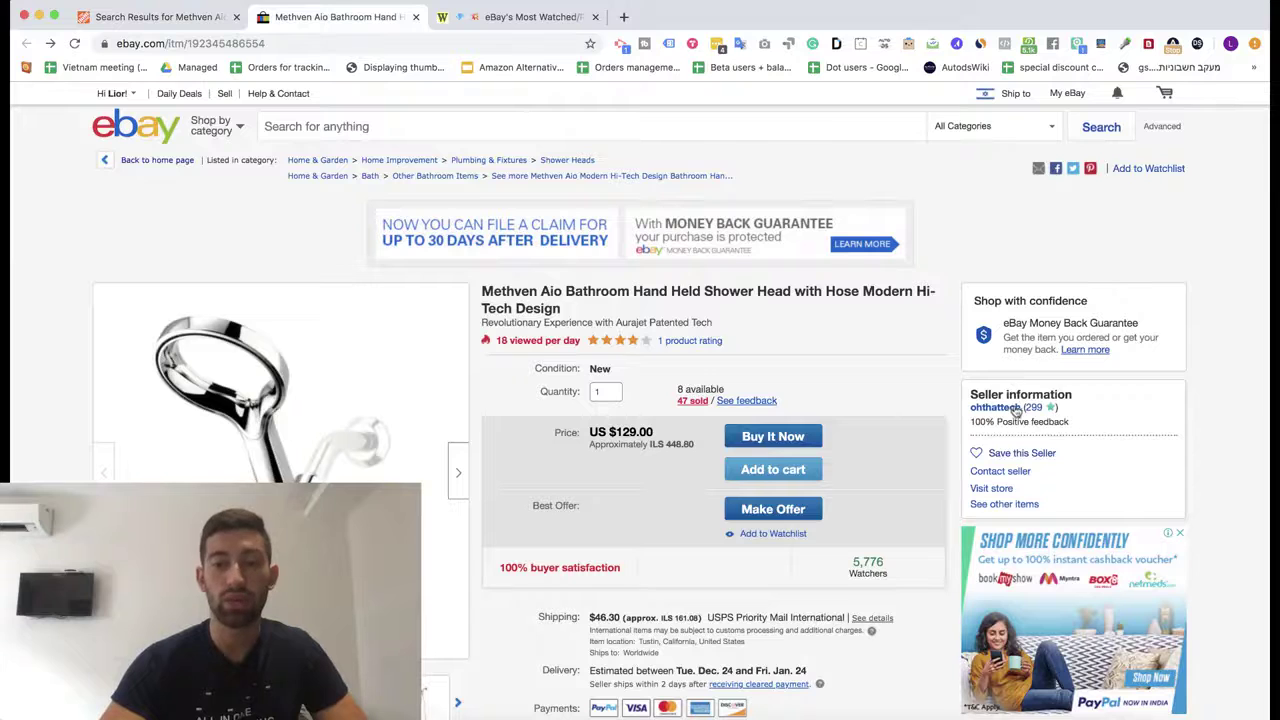